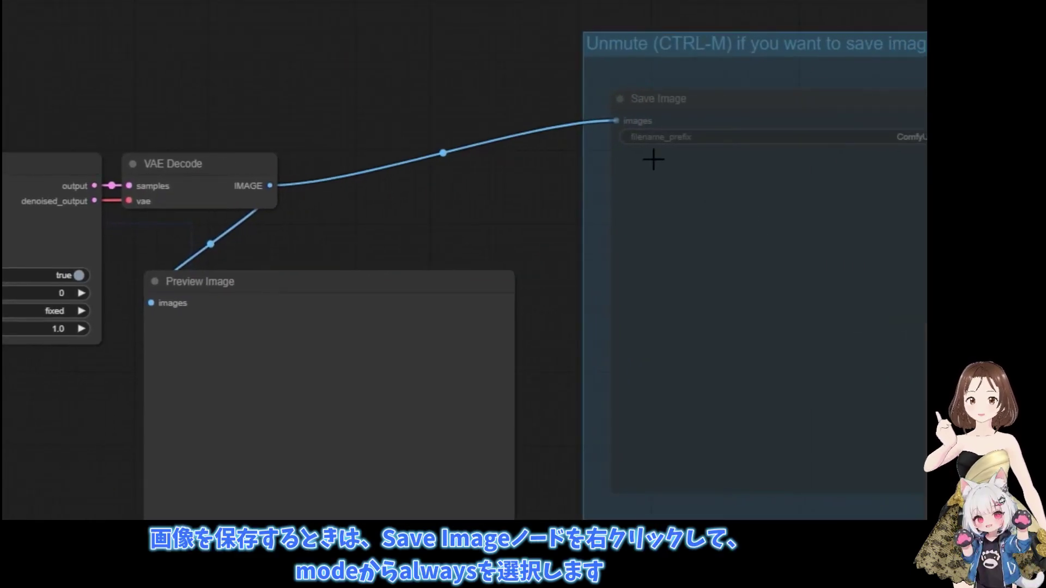
Step: Switch the Save Image node's mode to Always and back to Never
right_click(653, 159)
left_click(662, 315)
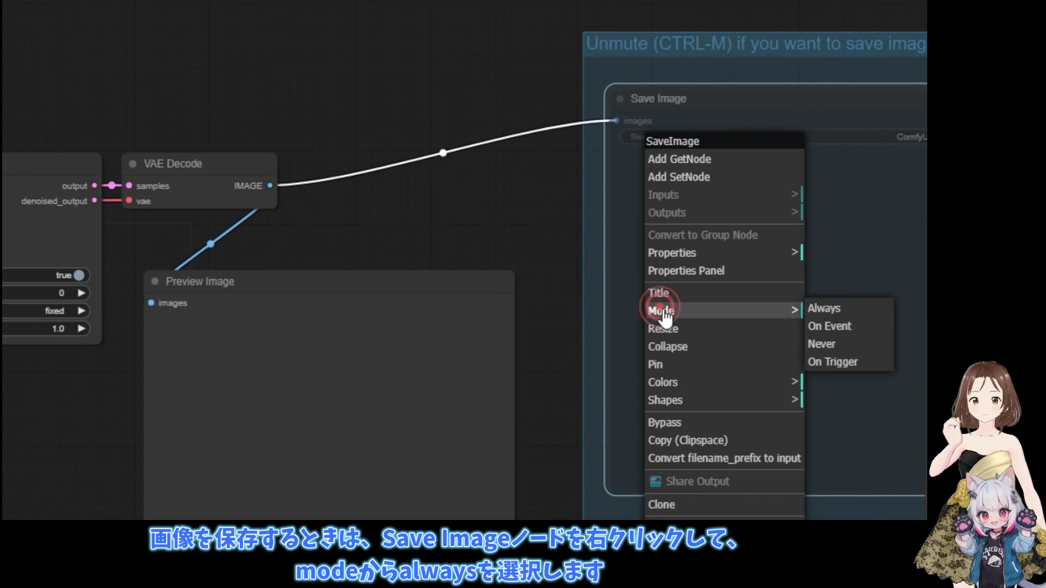
left_click(836, 309)
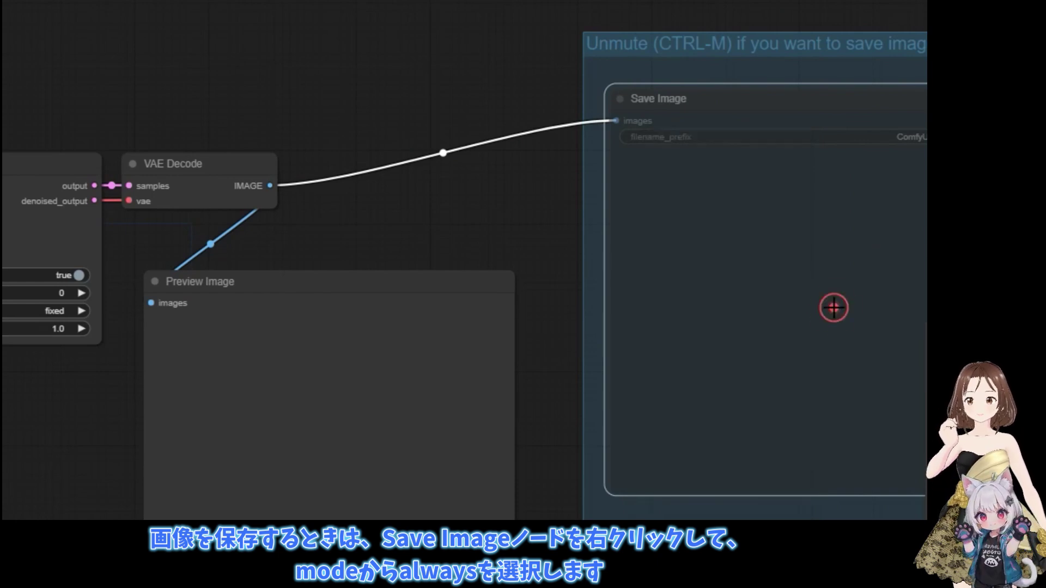
right_click(728, 312)
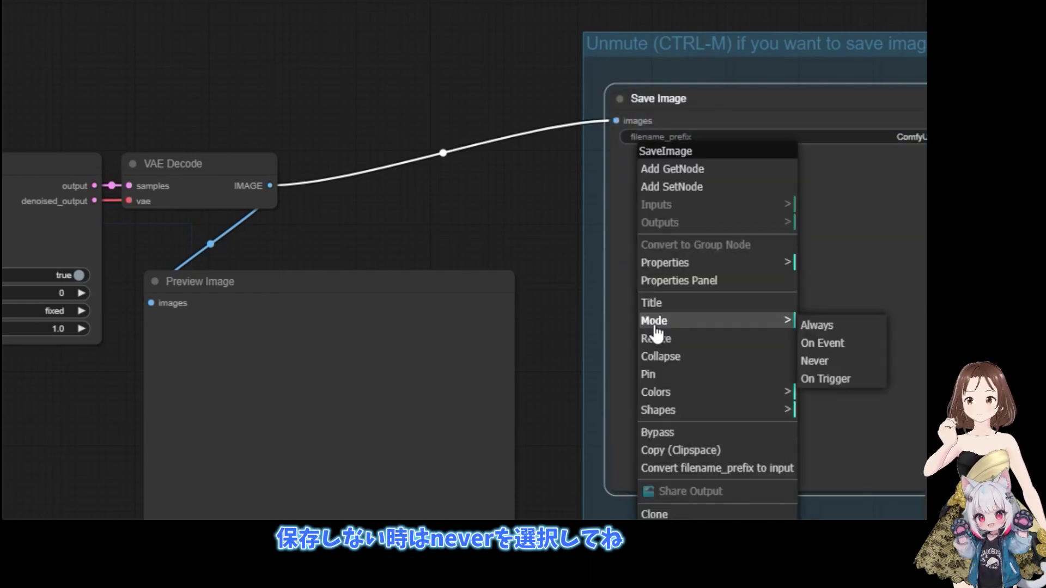
left_click(834, 366)
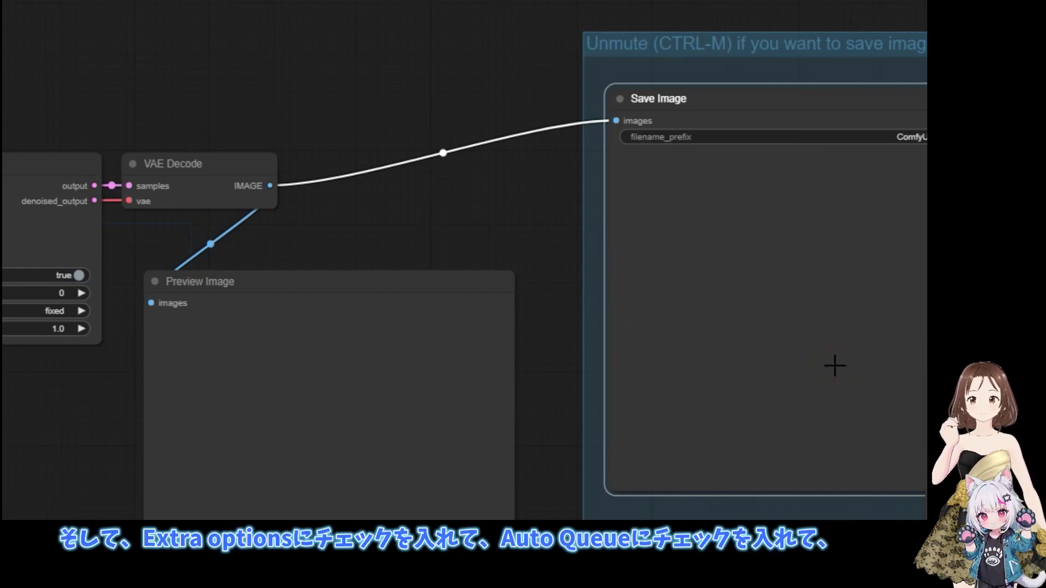
Step: Turn on Extra options with Auto Queue and set the SamplerCustom node's control_after_generate to randomize
left_click(793, 109)
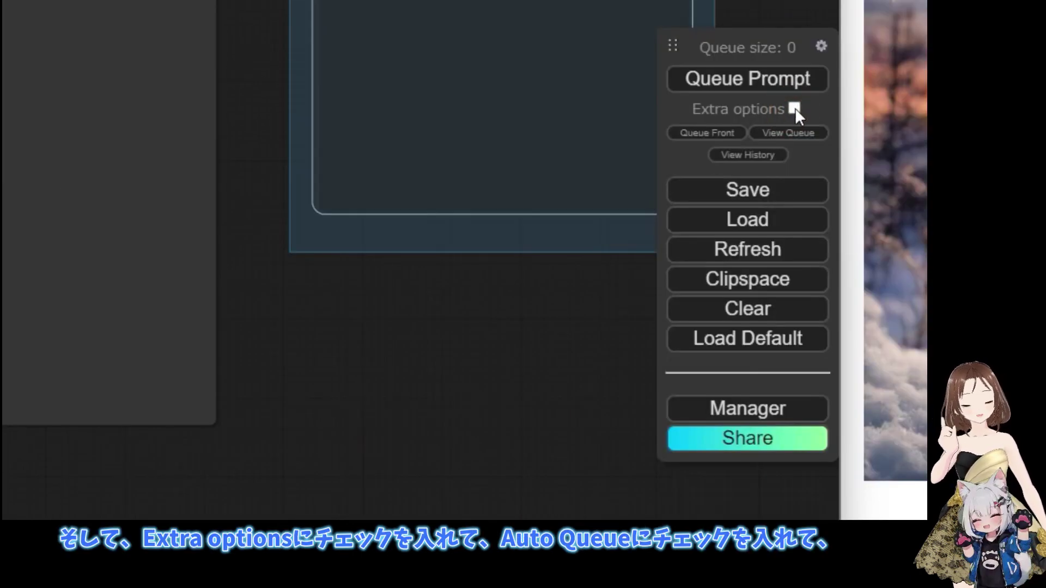
left_click(794, 109)
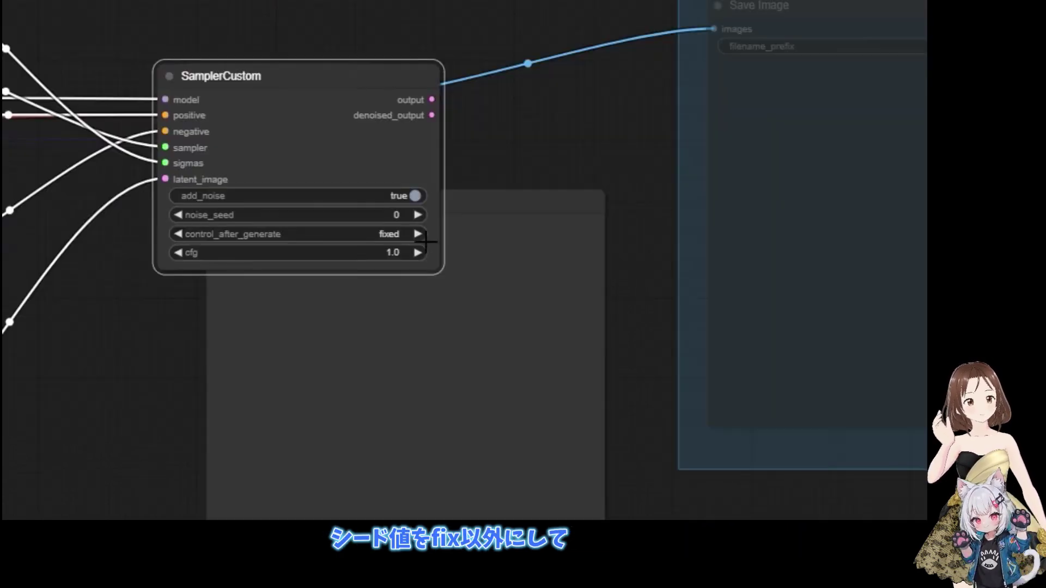
left_click(368, 234)
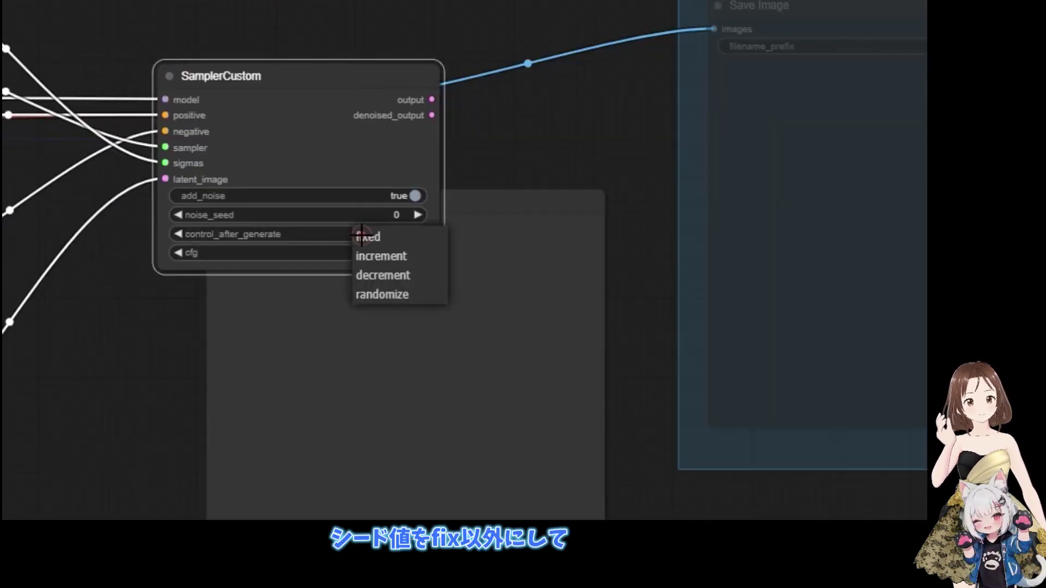
left_click(408, 295)
Step: Queue the prompt for continuous image generation and stop it by disabling Auto Queue
left_click(843, 169)
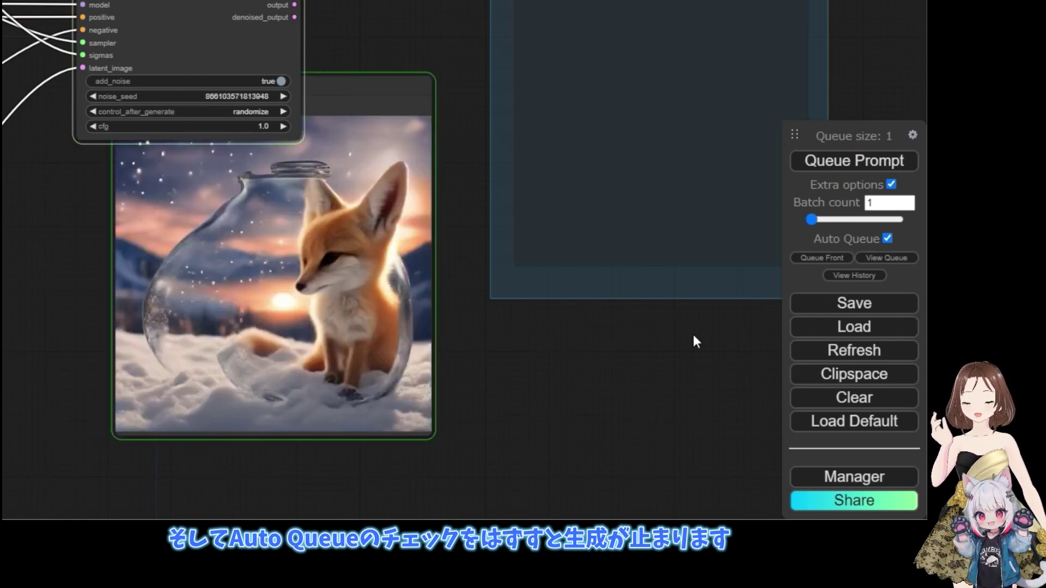
left_click(889, 239)
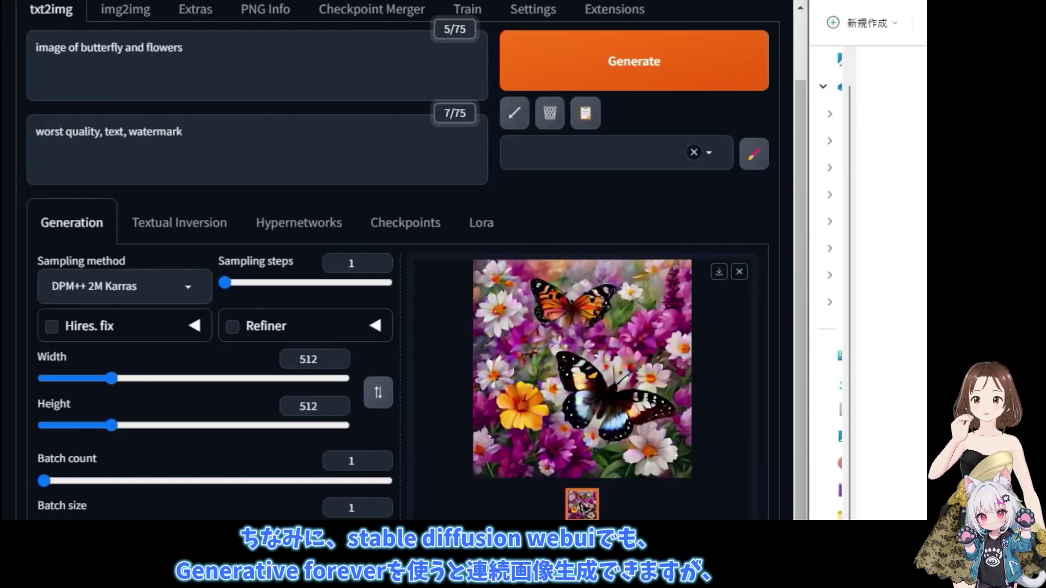
Step: In Stable Diffusion WebUI, start Generate forever and replace the prompt with "image of dog and cats"
right_click(622, 60)
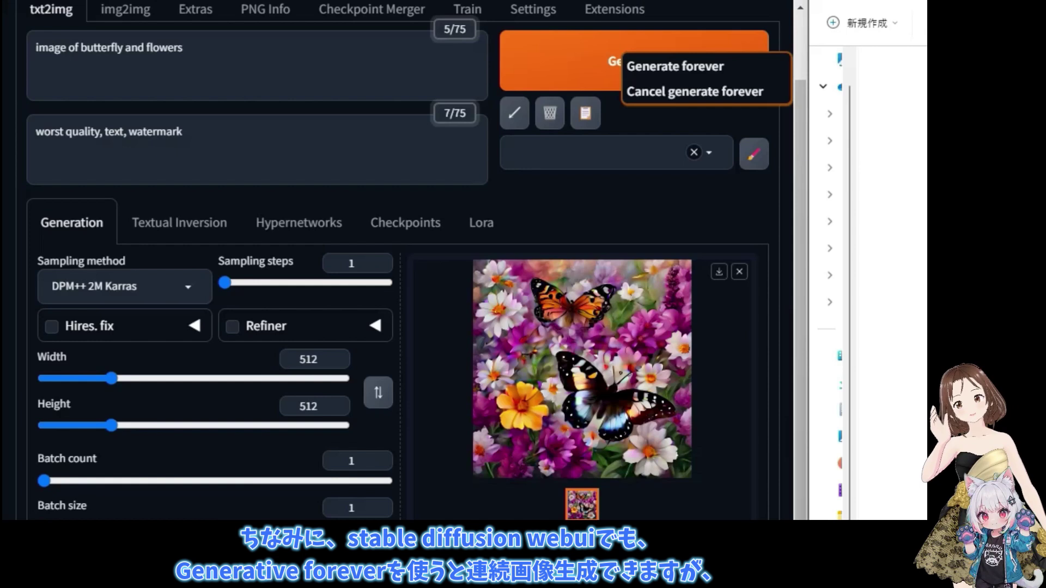
left_click(632, 73)
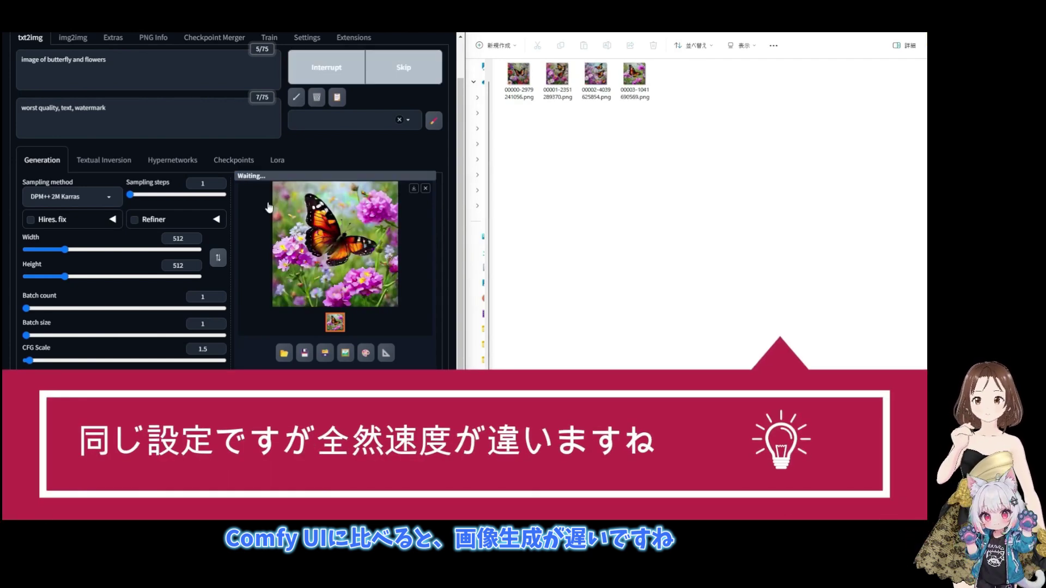
triple_click(123, 60)
type("image of dog and cats")
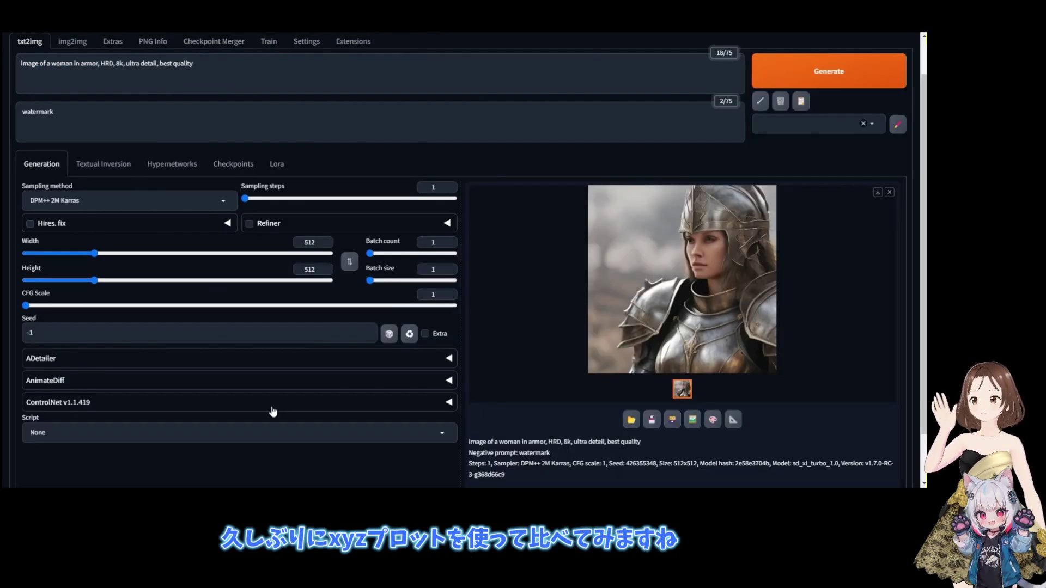
Step: Set up an X/Y/Z plot script with Steps 1,2,3,4,5 on X and CFG Scale 1, 1.5, 2, 2.5, 3 on Y
scroll(273, 411, "up", 1)
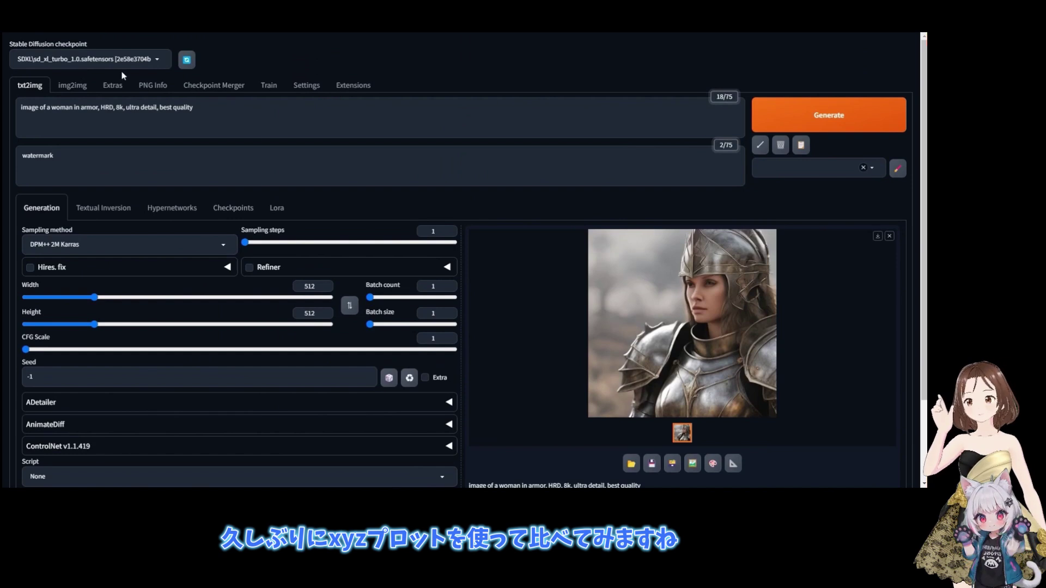
scroll(463, 273, "down", 2)
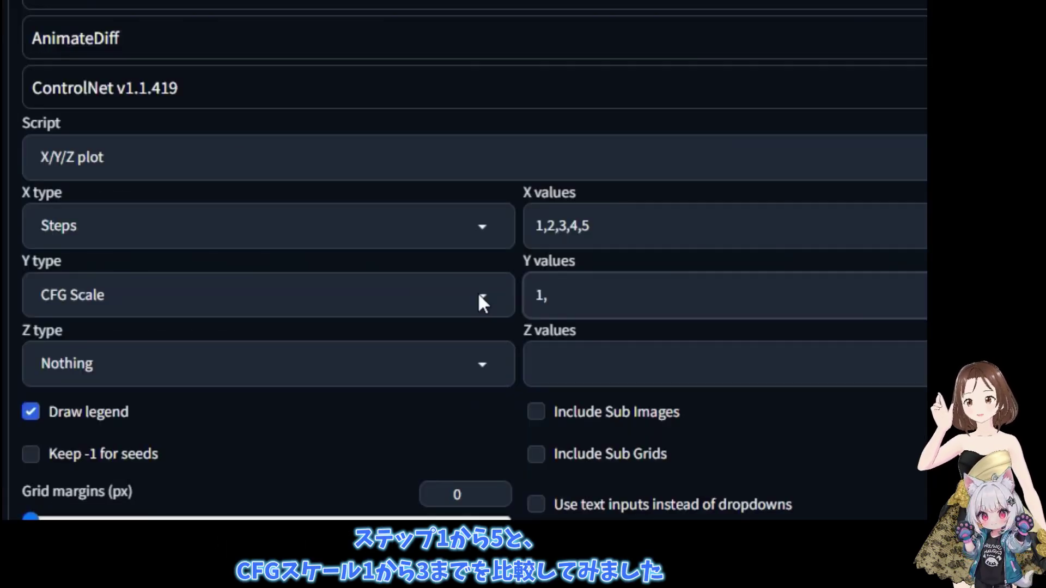
type("1.5, 2, 2.5")
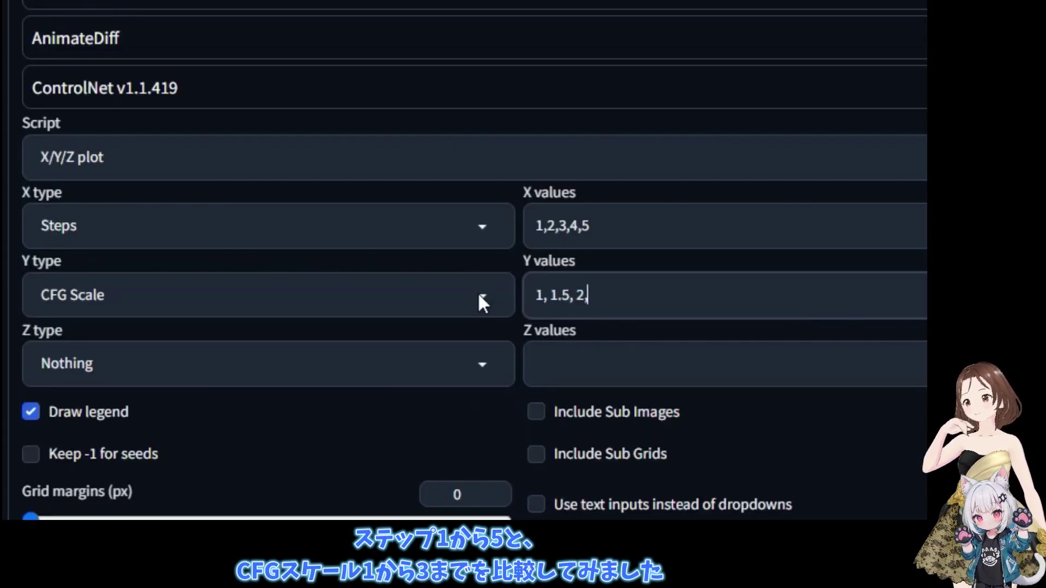
type(", 3")
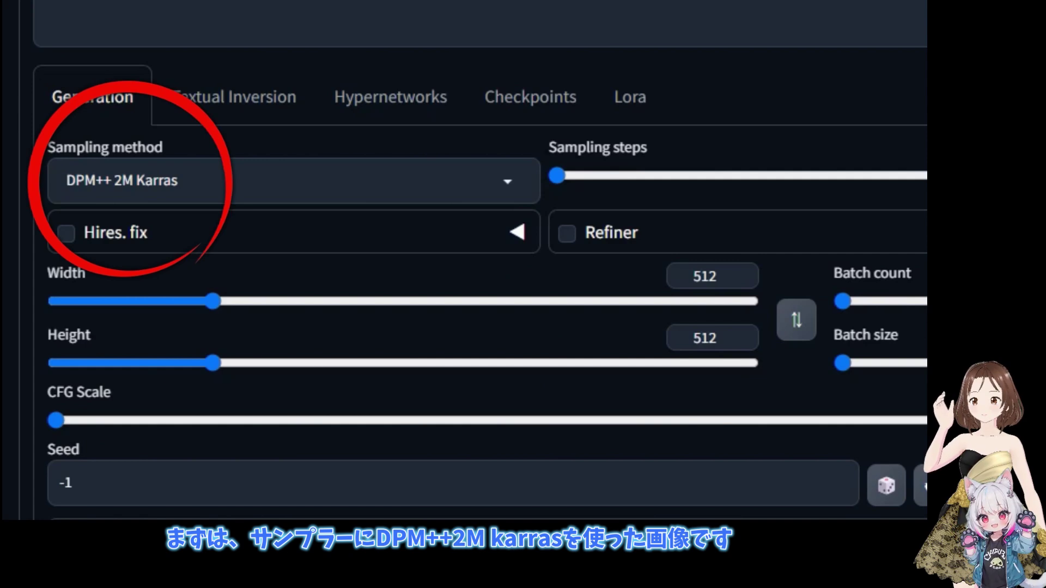
Step: Examine the generated plot grid to compare image quality across sampling steps and CFG scales
scroll(463, 272, "down", 3)
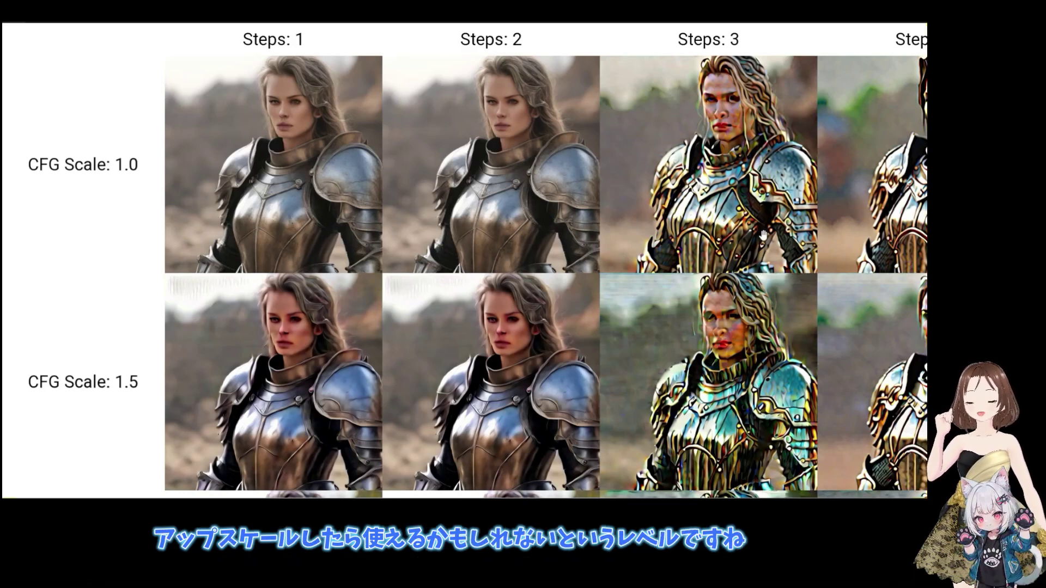
scroll(756, 255, "down", 3)
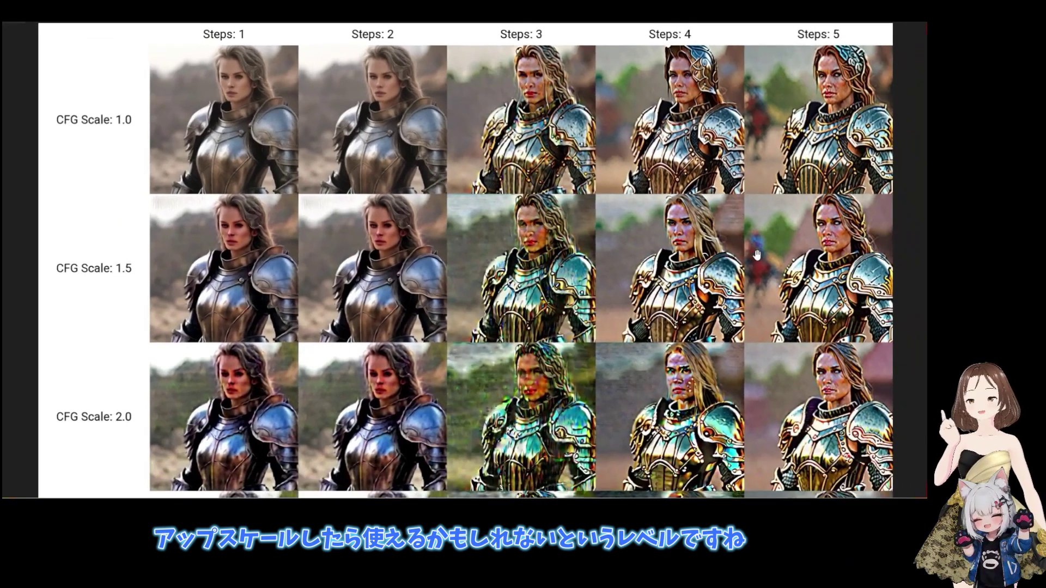
scroll(749, 234, "down", 2)
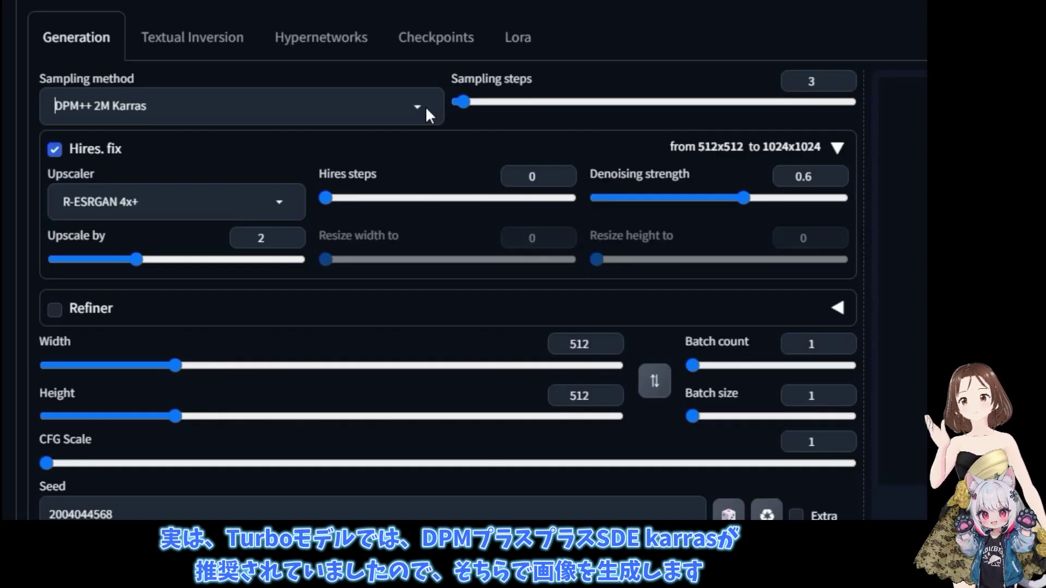
Step: Change the sampling method to DPM++ SDE Karras, and enable Hires. fix with its settings expanded
left_click(424, 106)
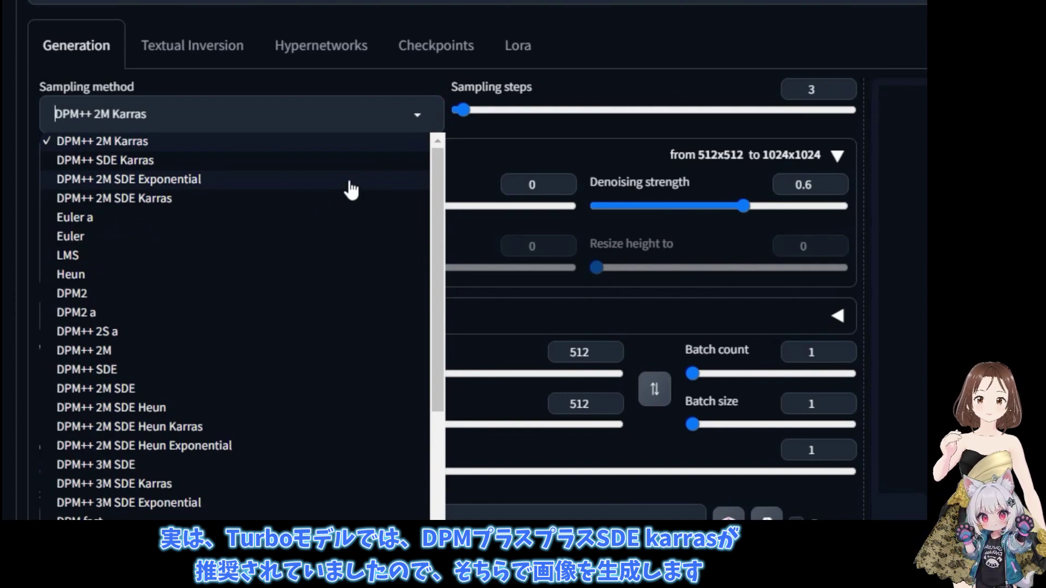
left_click(170, 161)
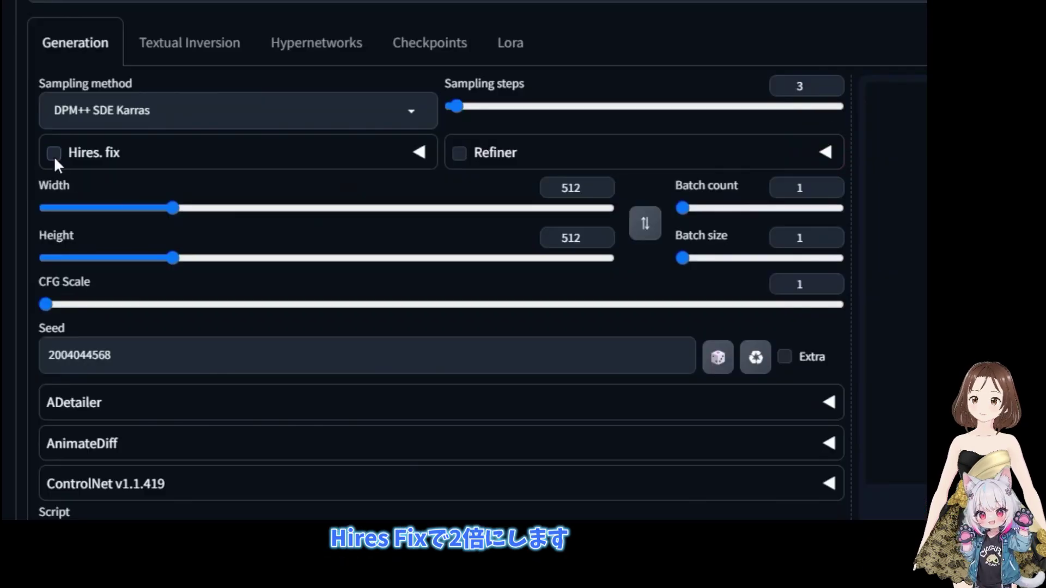
left_click(54, 153)
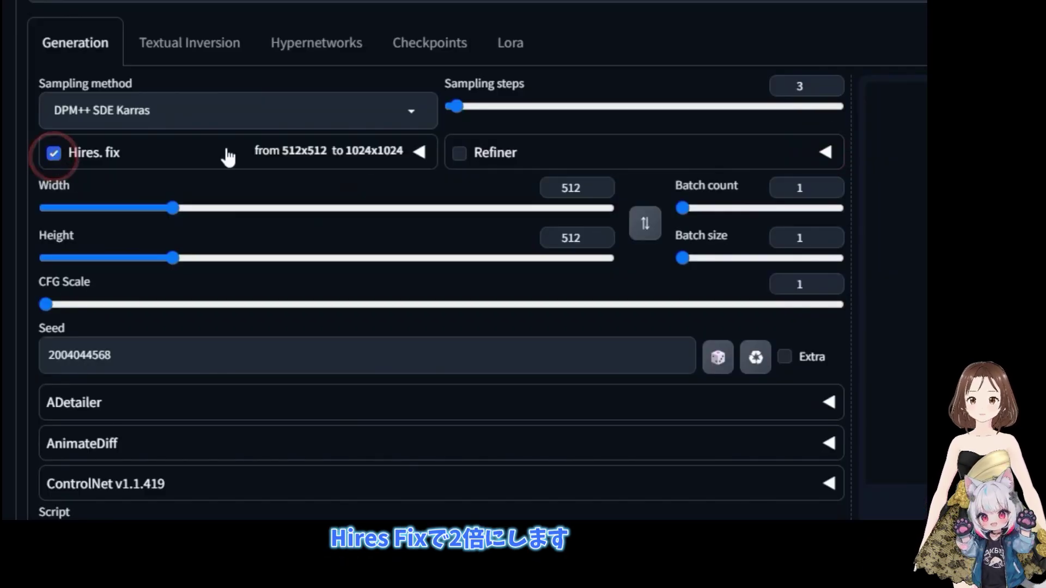
left_click(418, 153)
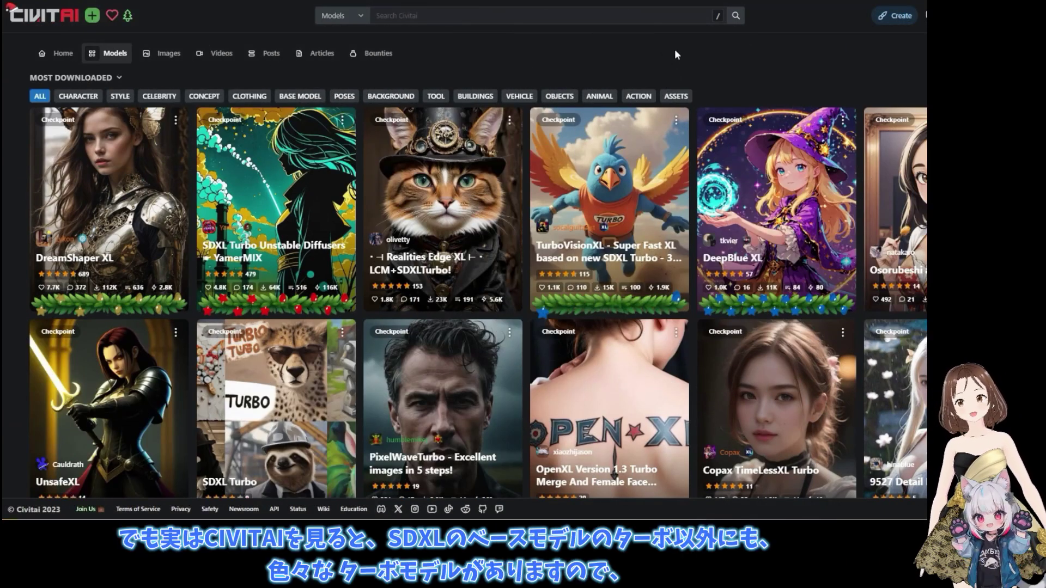
Step: Switch to Civitai and browse the most downloaded Turbo models
scroll(631, 173, "down", 1)
scroll(632, 173, "down", 1)
scroll(631, 173, "up", 2)
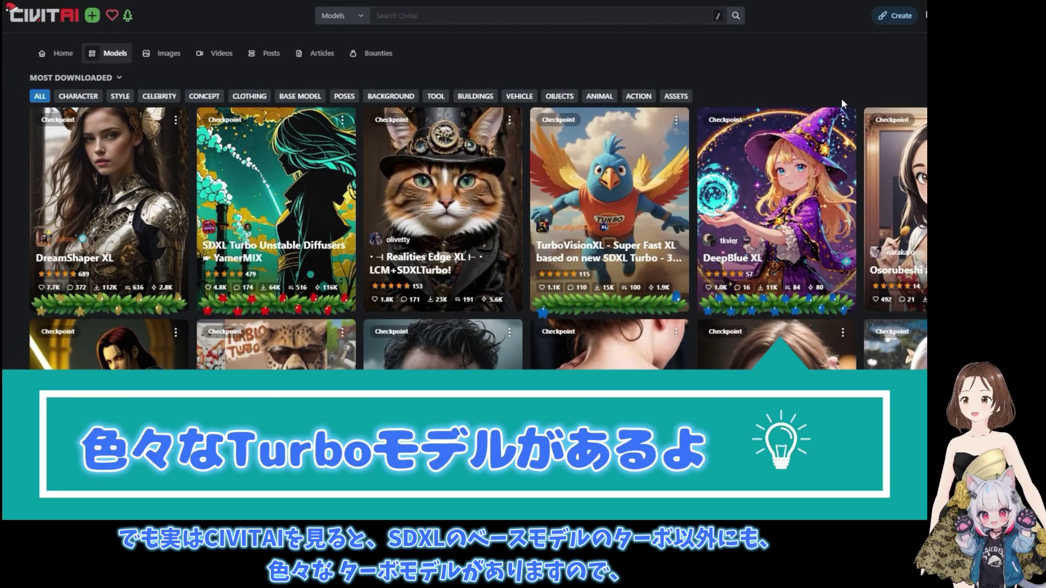
scroll(841, 98, "down", 5)
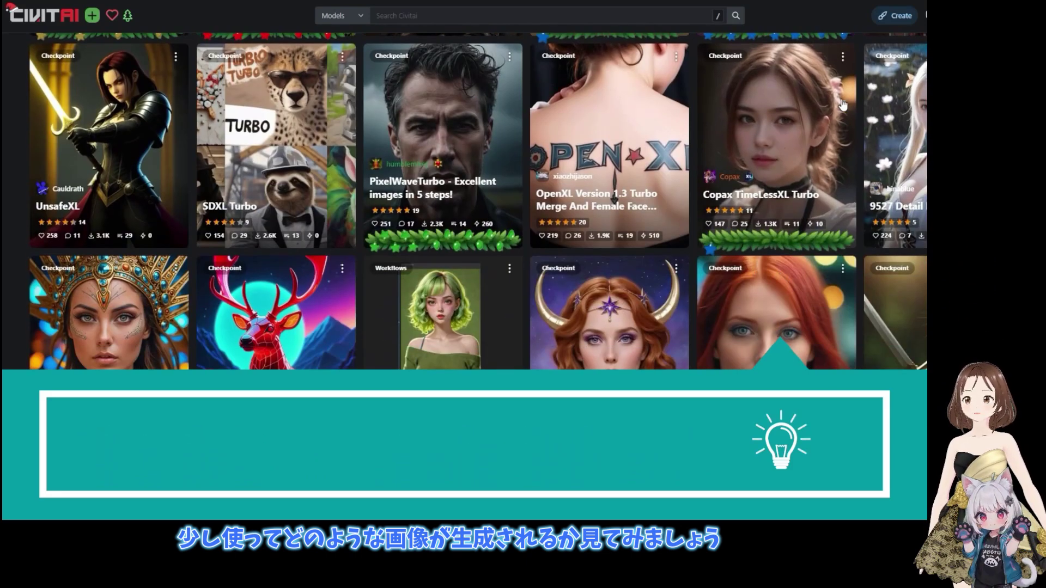
scroll(842, 105, "down", 10)
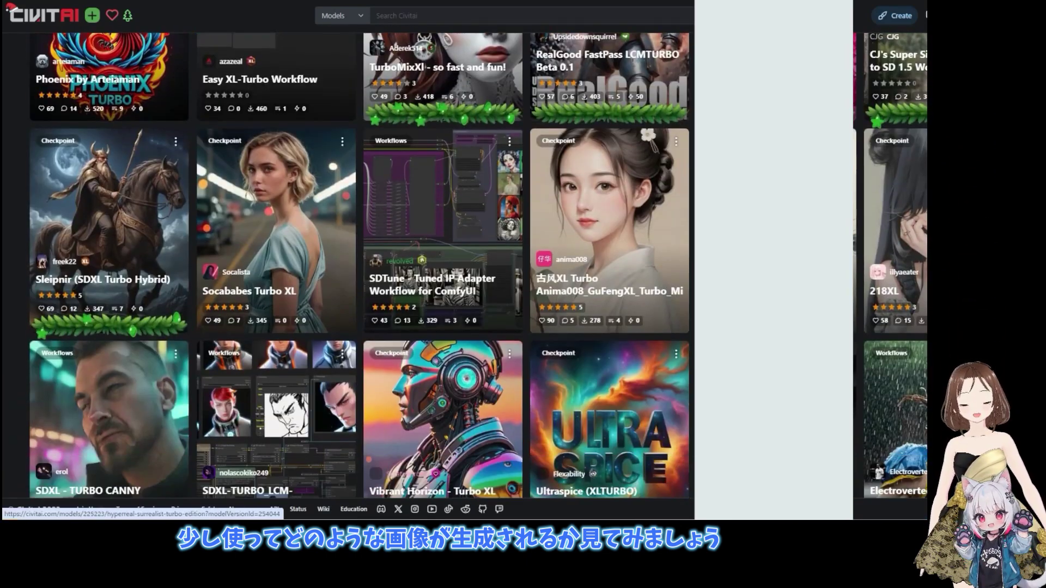
scroll(479, 265, "down", 5)
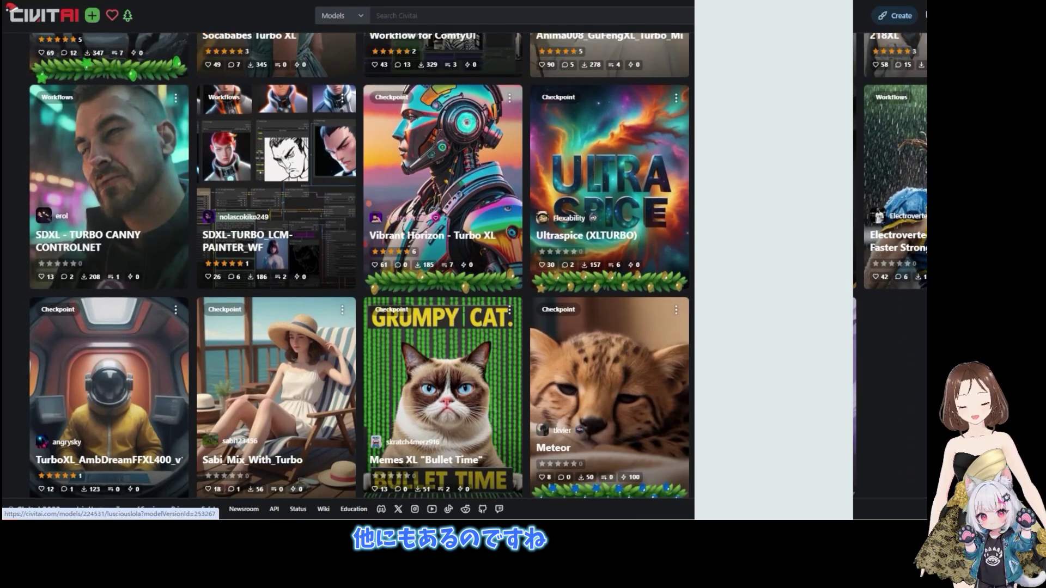
scroll(841, 98, "up", 20)
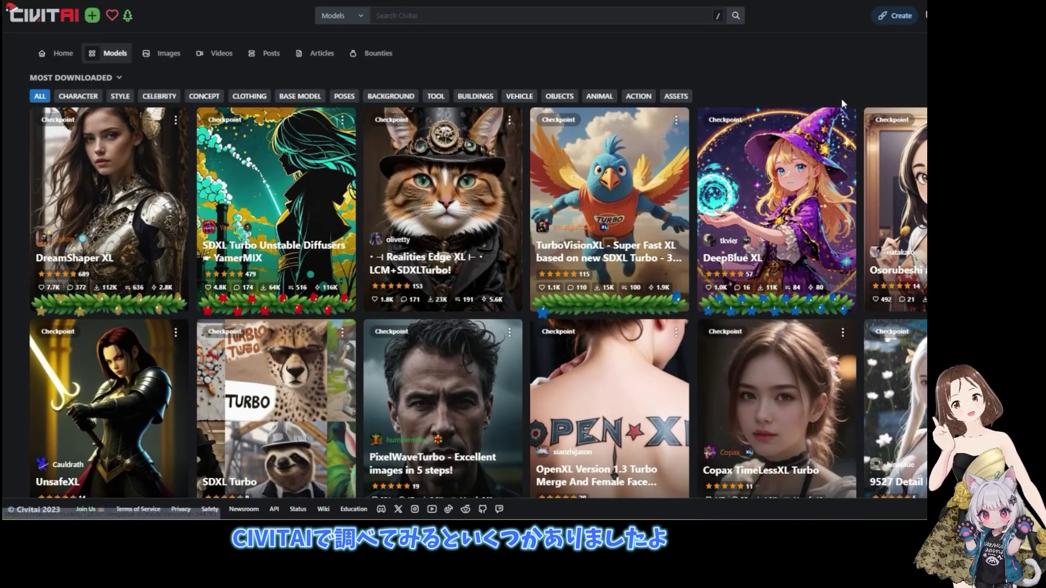
Step: Open the DreamShaper XL model page and expand its full description to read the recommended Turbo settings
left_click(110, 189)
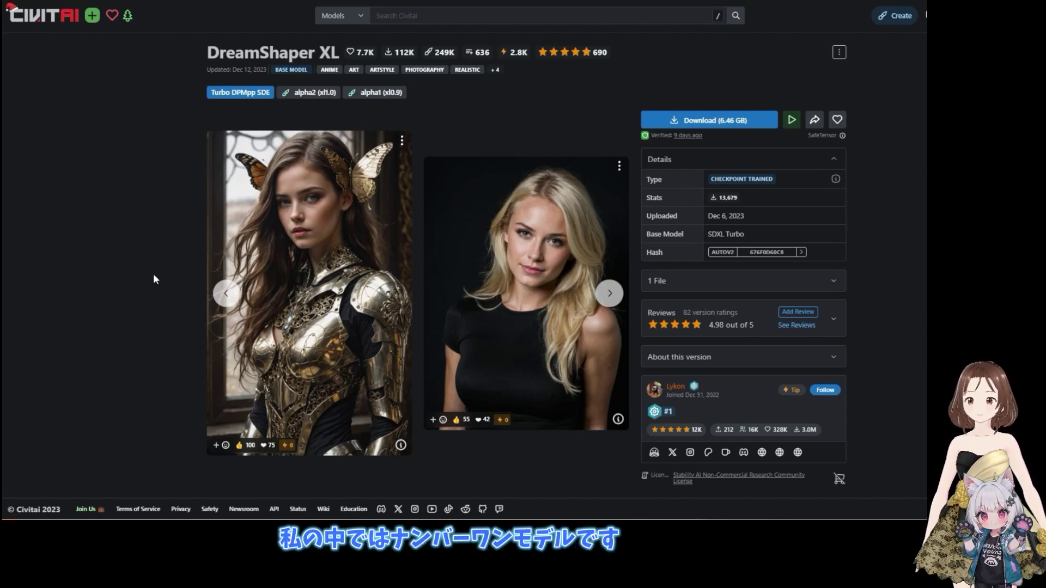
scroll(150, 278, "down", 4)
scroll(218, 311, "down", 2)
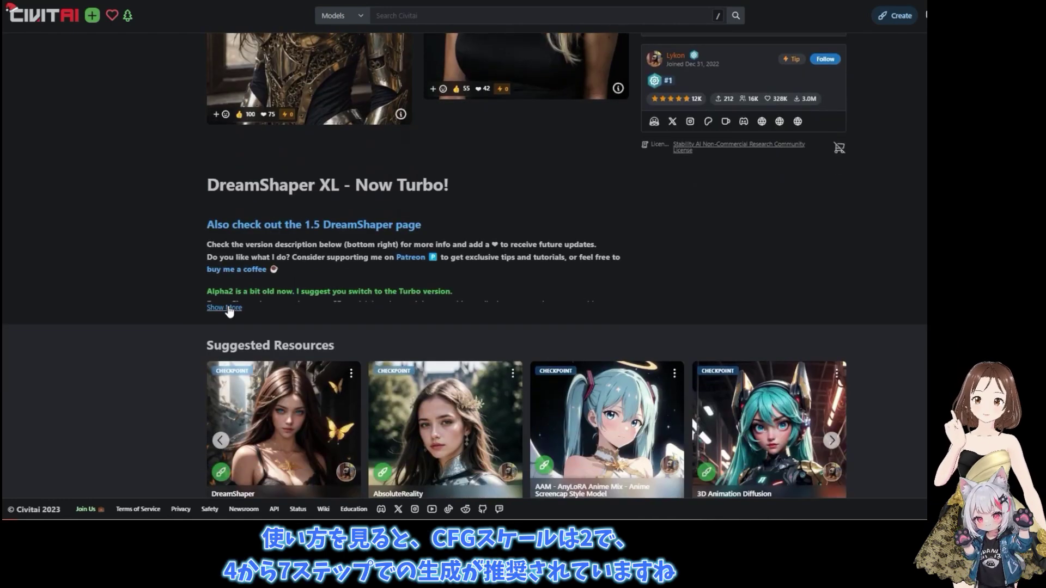
left_click(224, 303)
scroll(223, 304, "down", 2)
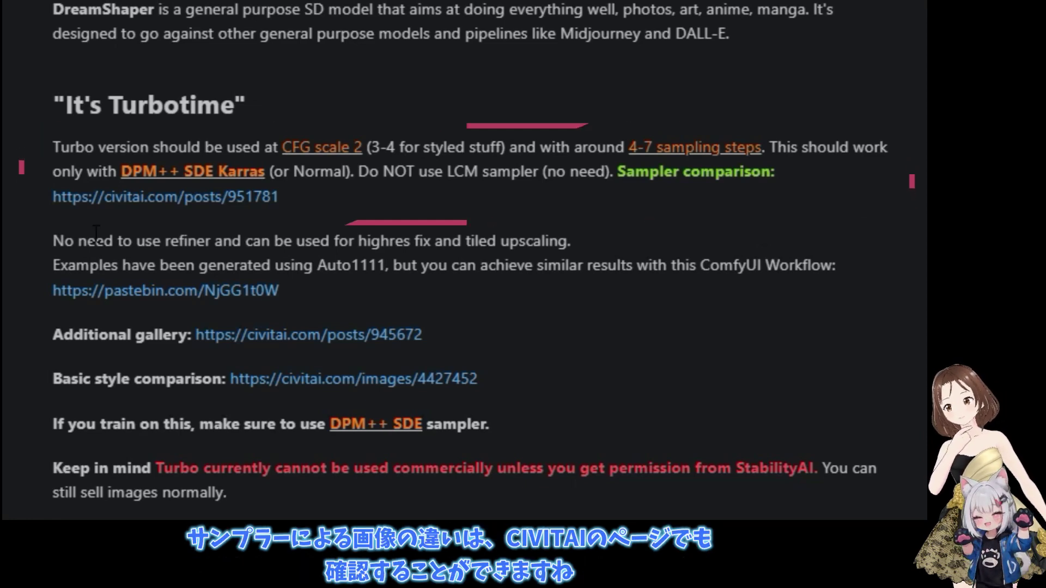
Step: Open the sampler comparison post linked in the DreamShaper XL description
scroll(261, 116, "down", 2)
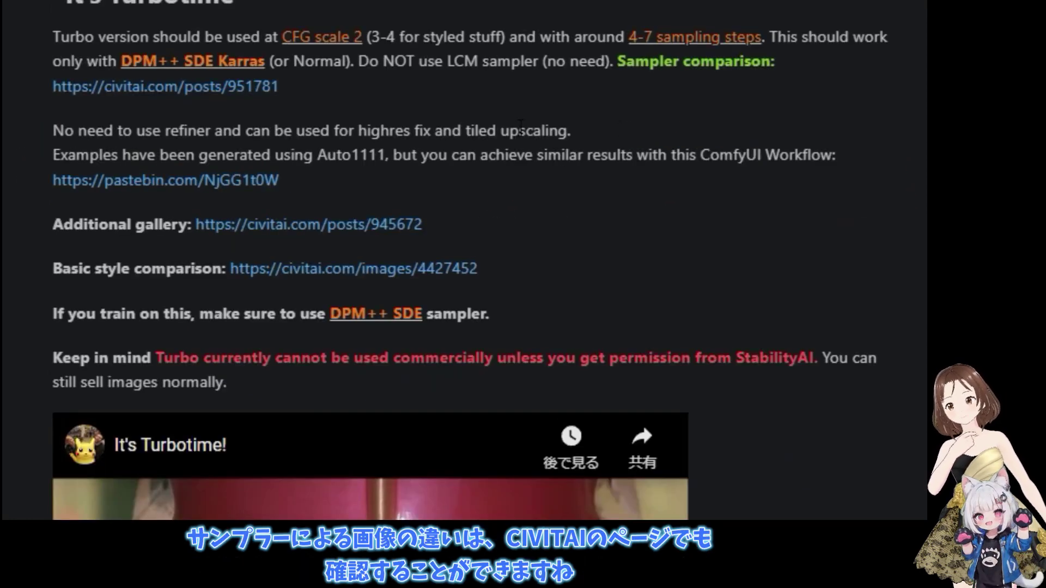
left_click(241, 83)
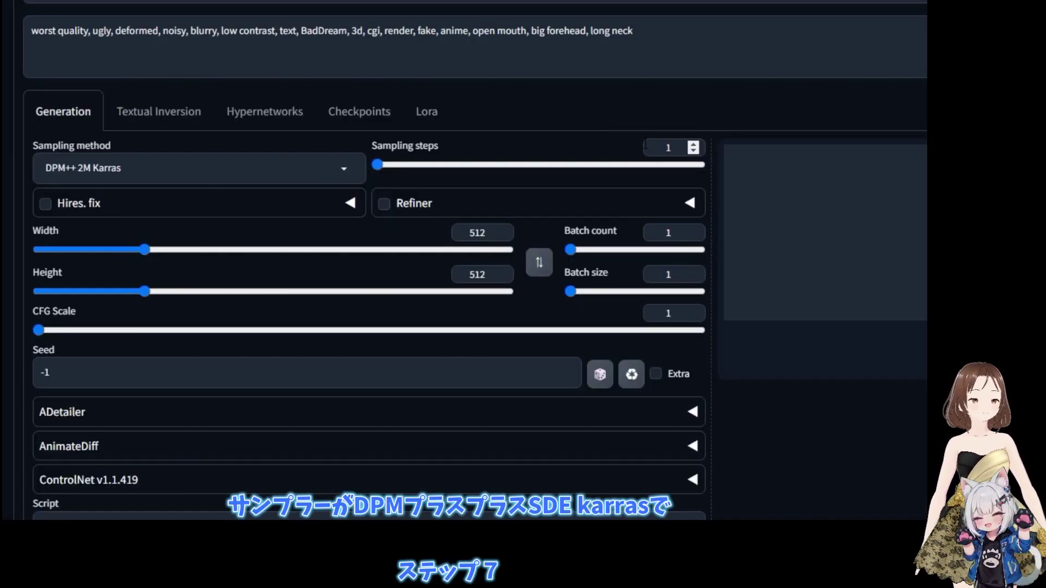
Step: Back in Stable Diffusion WebUI, set the sampling method to DPM++ SDE Karras
left_click(346, 169)
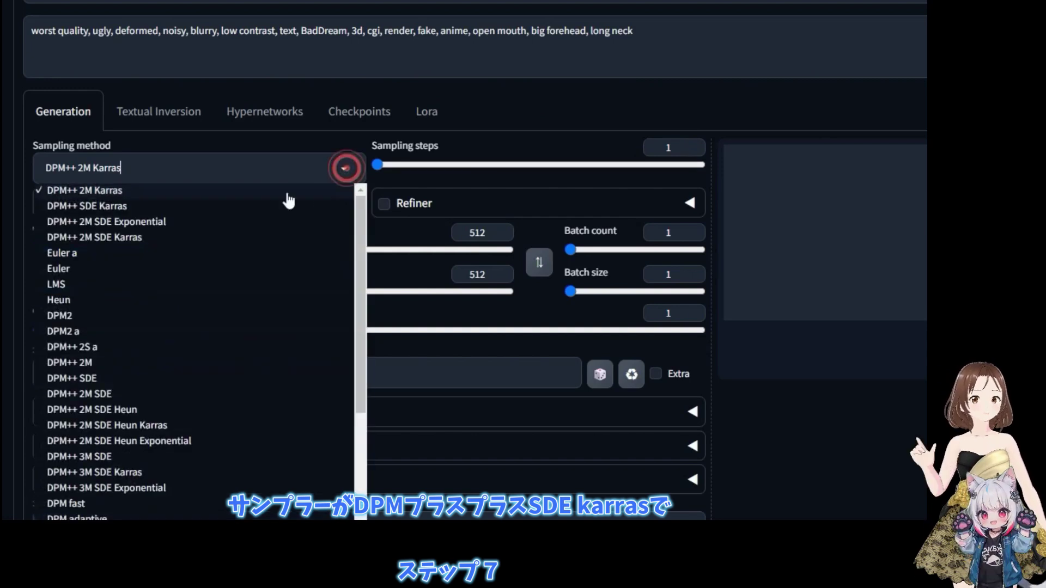
left_click(112, 207)
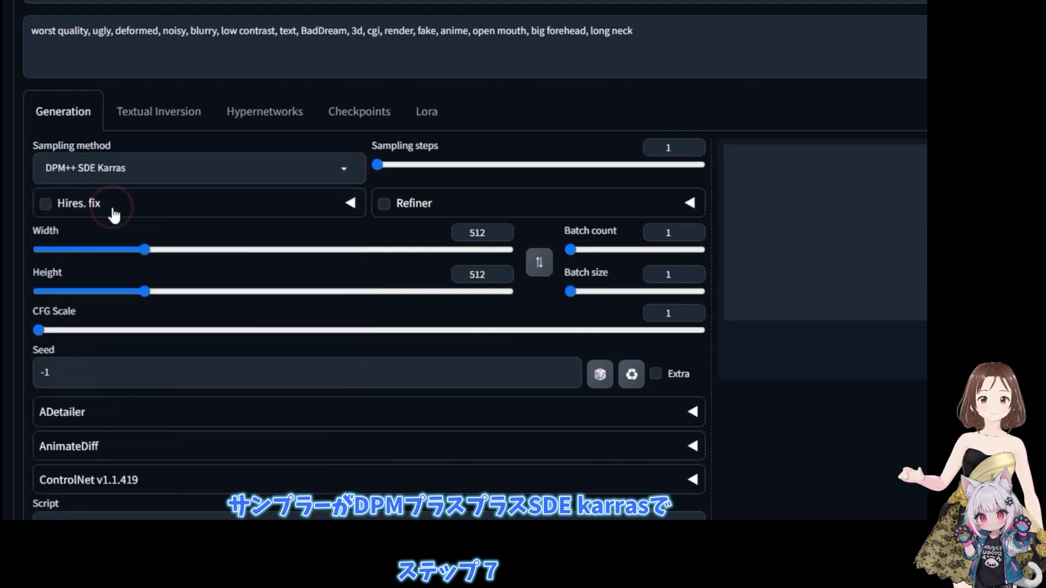
Step: Set the sampling steps to 7 and the CFG scale to 2
double_click(661, 147)
type("7")
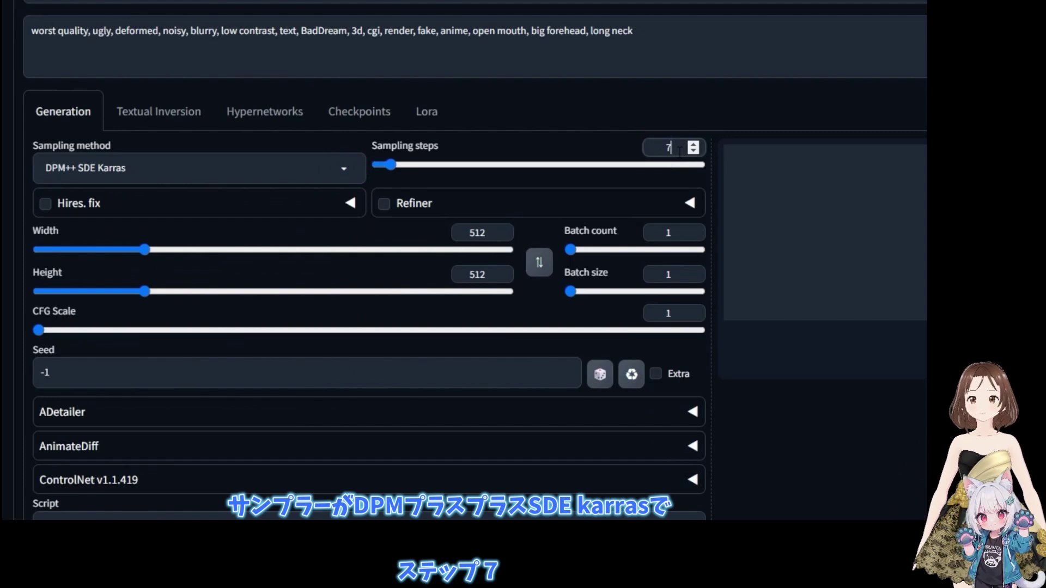
left_click(667, 312)
double_click(668, 312)
type("2")
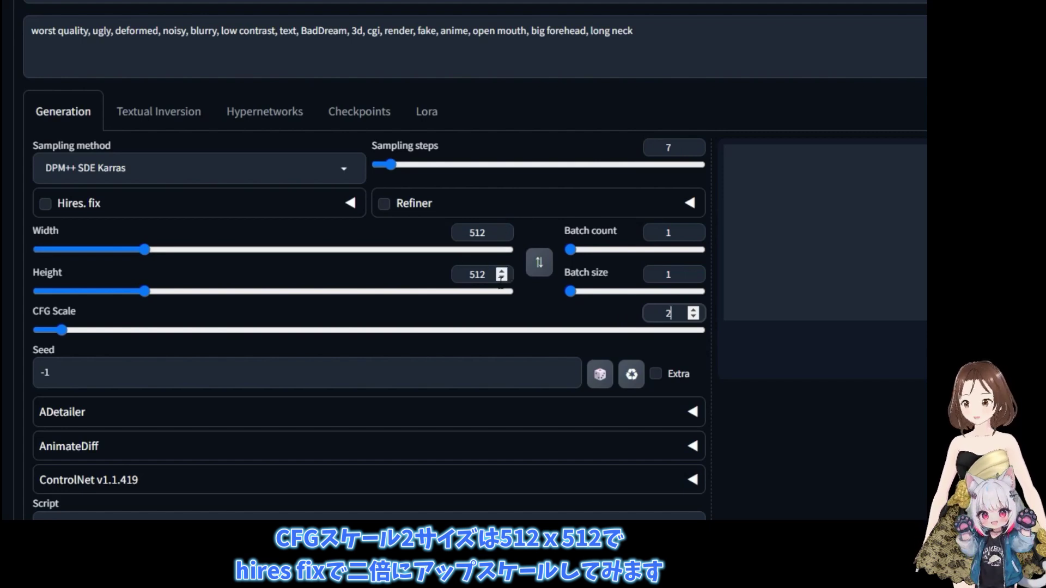
Step: Enable Hires. fix with the R-ESRGAN 4x+ upscaler, generate the woman-in-armor image at 1024x1024 from 512x512, and view it enlarged
left_click(59, 205)
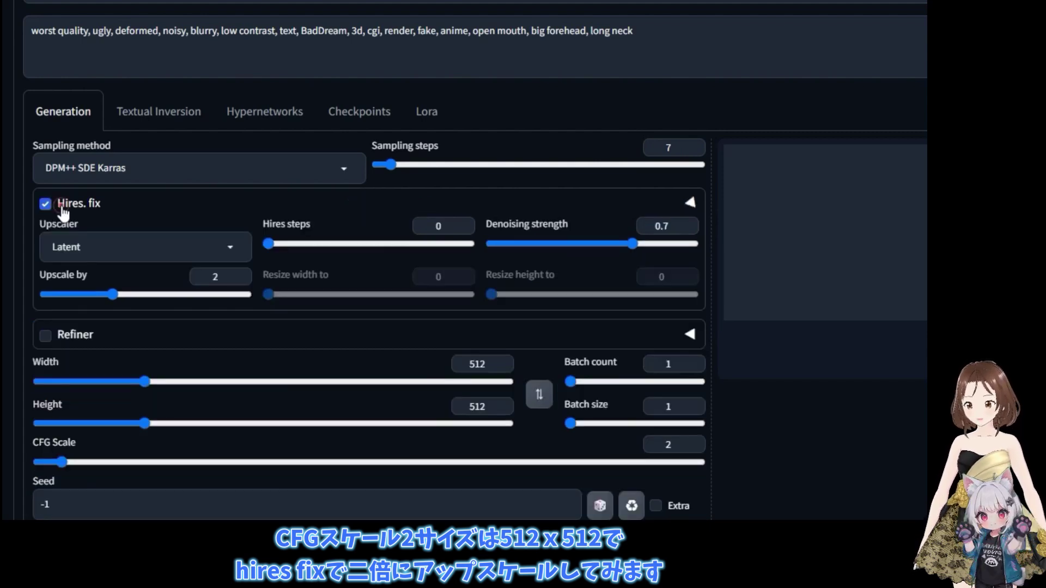
left_click(233, 250)
left_click(93, 156)
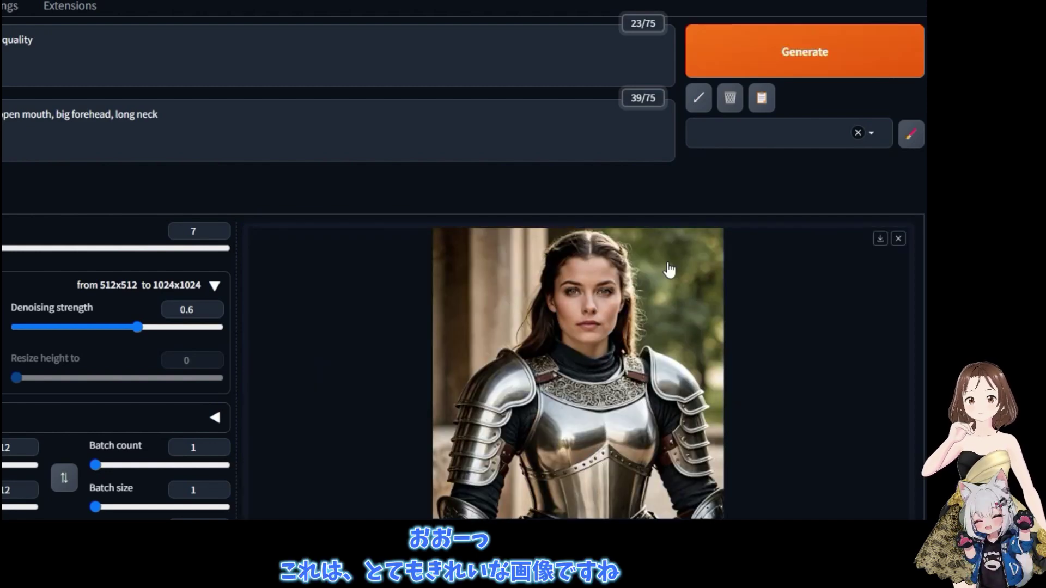
left_click(637, 314)
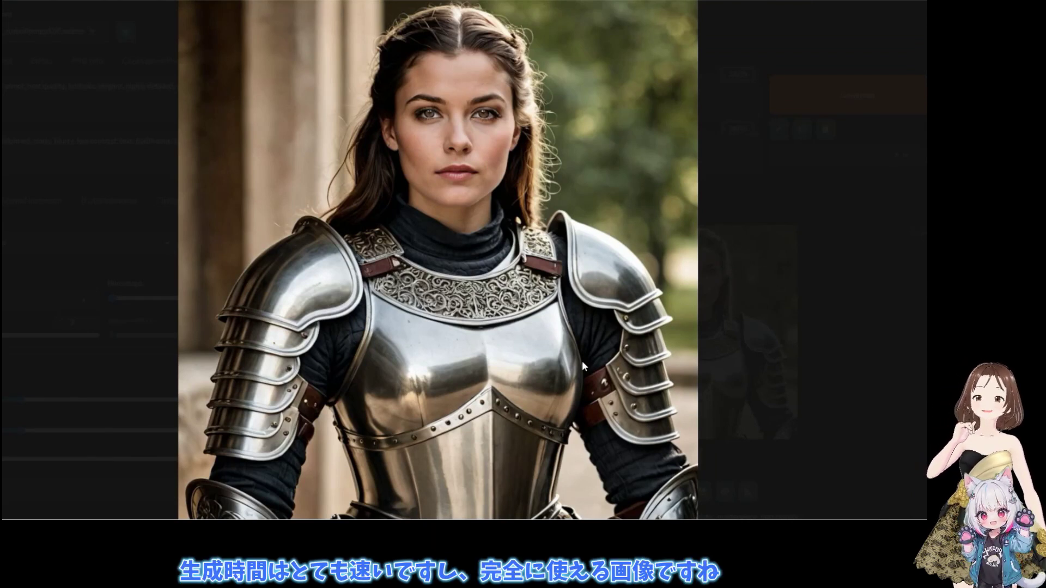
left_click(892, 69)
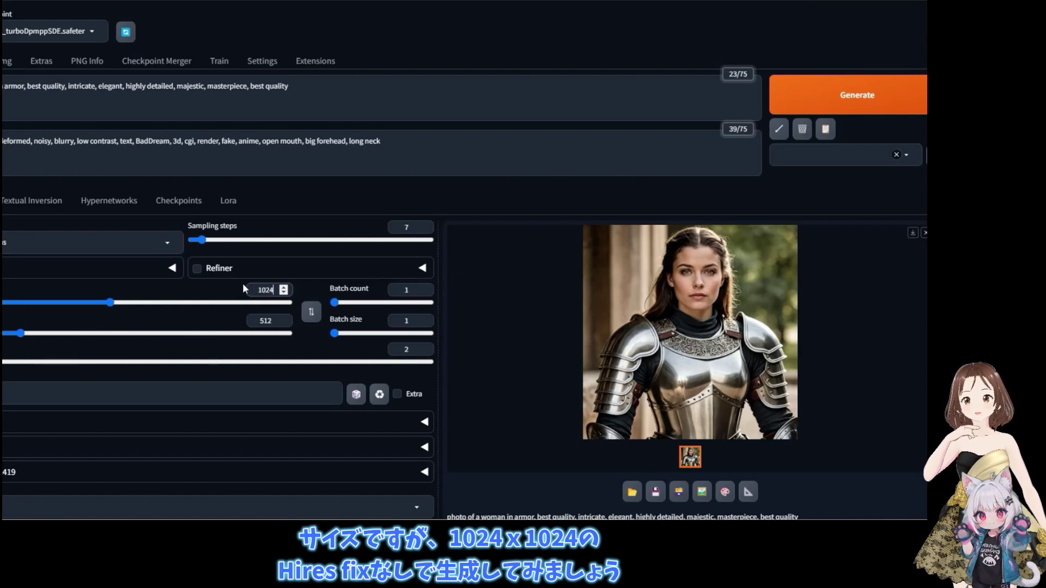
Step: Set the height to 1024, generate a 1024x1024 image without Hires. fix, and view it enlarged
double_click(265, 320)
type("1024")
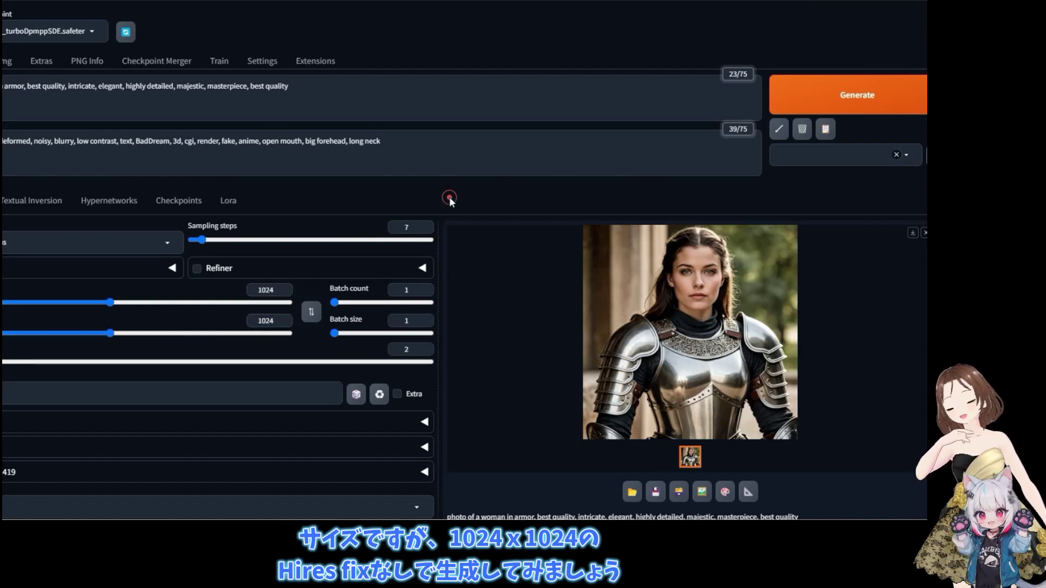
left_click(812, 102)
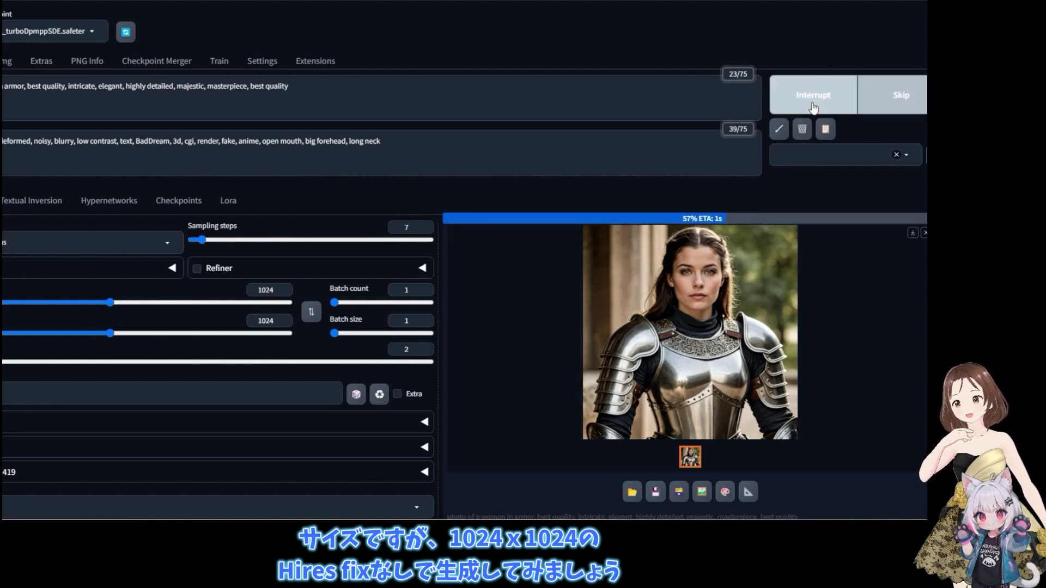
left_click(718, 299)
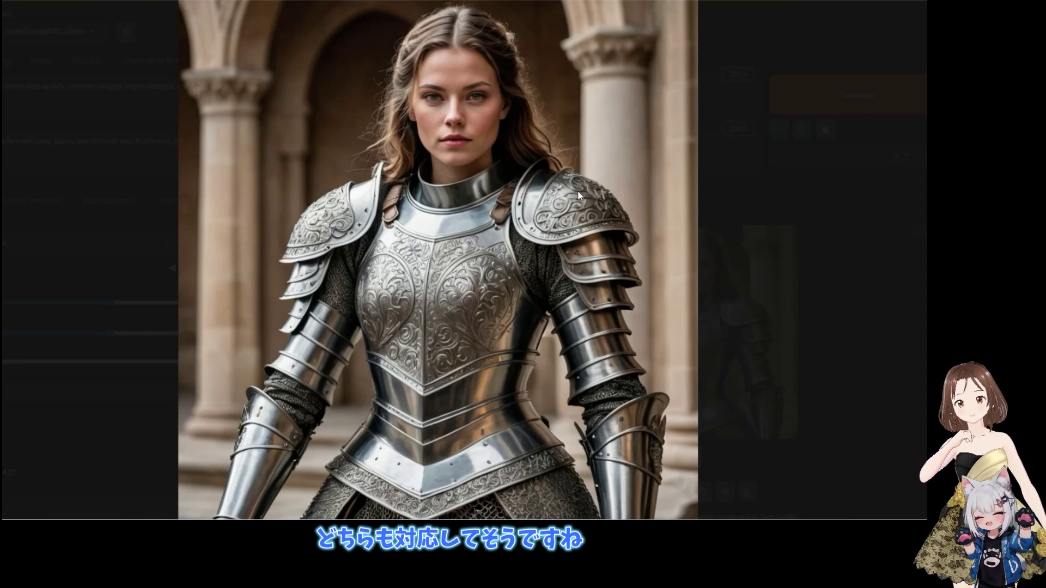
mouse_move(821, 1)
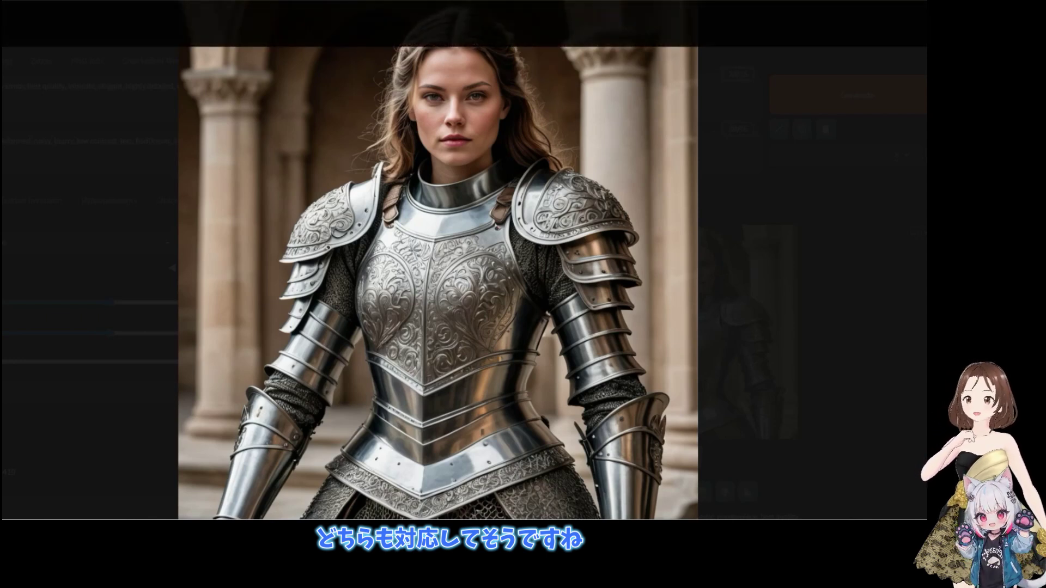
left_click(917, 43)
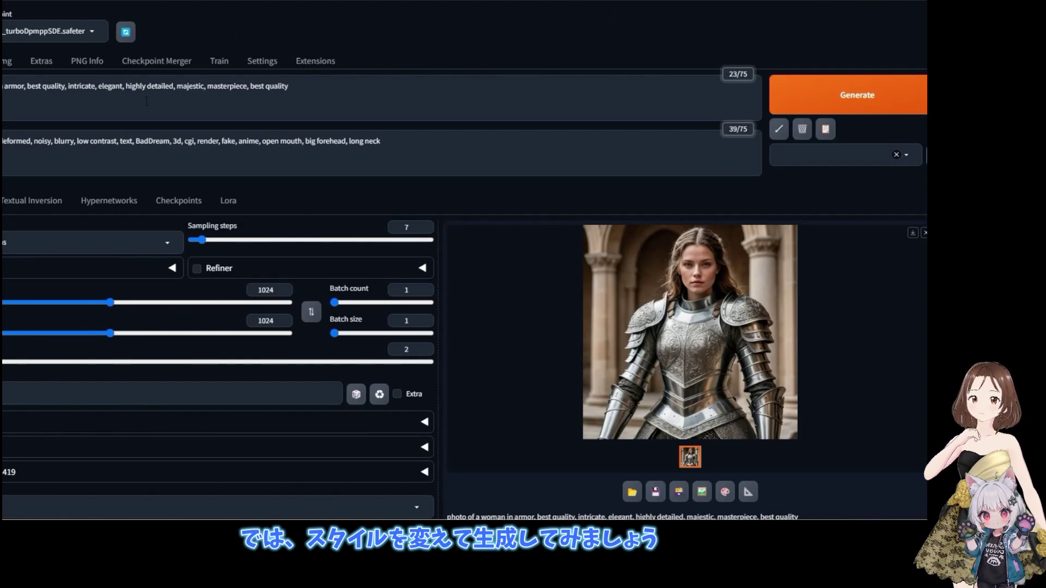
Step: Replace "photo of a" in the prompt with "art by Casey Baugh,", generate the image, and view it enlarged
left_click_drag(87, 146, 6, 145)
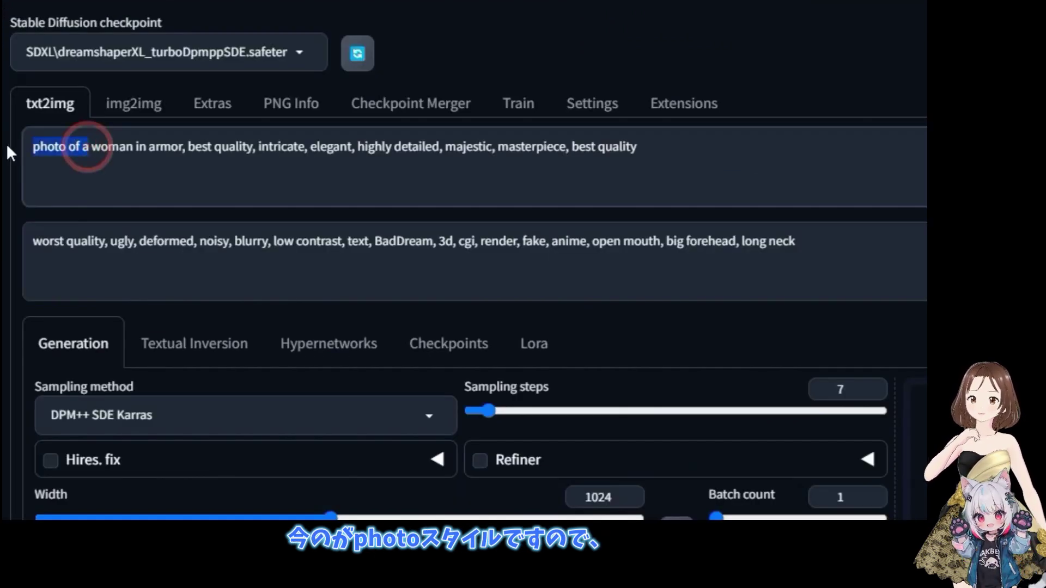
key("BackSpace")
type("art by ")
type("Casey Baugh,")
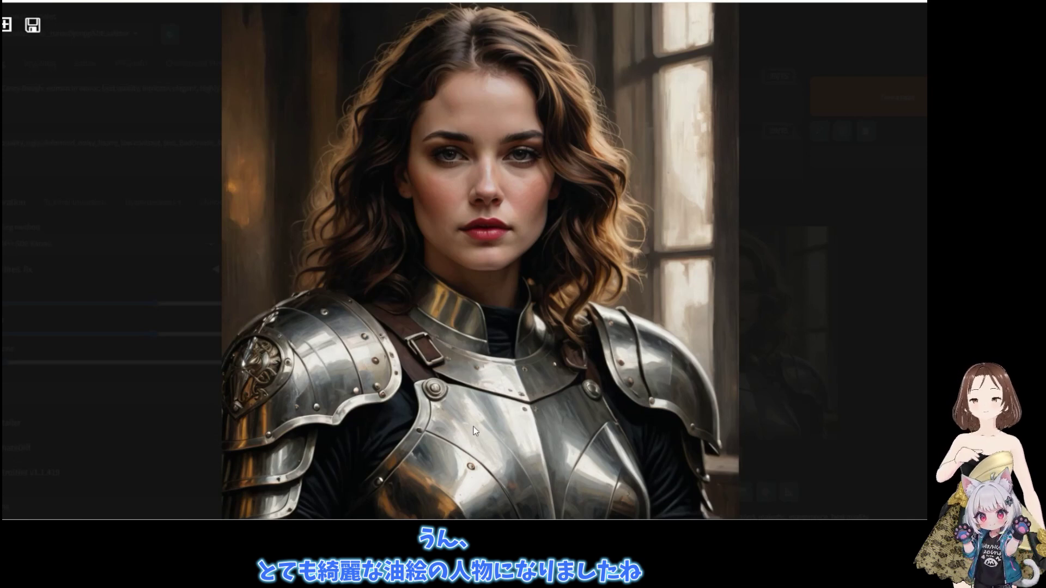
key("Escape")
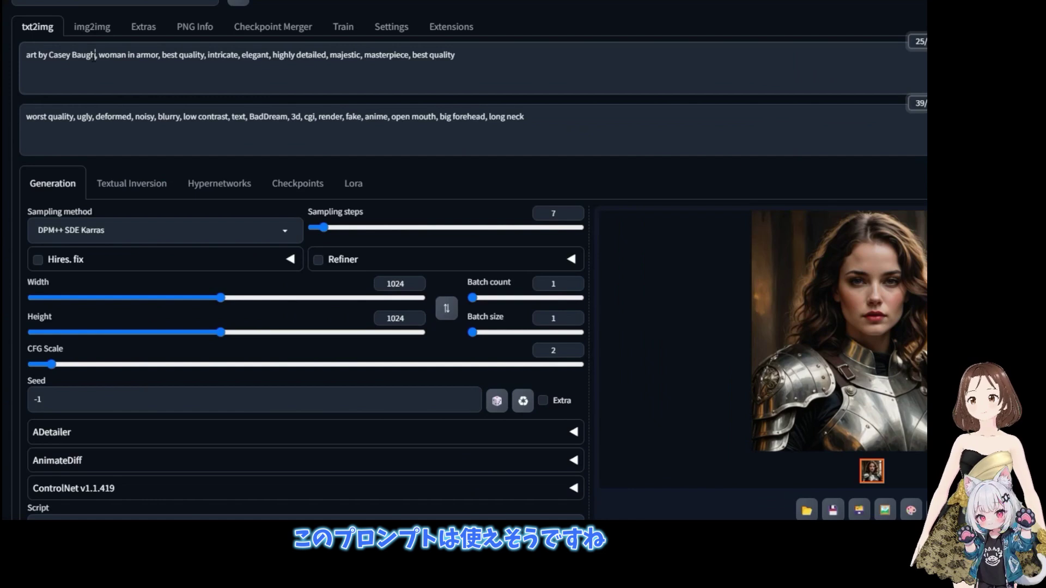
Step: Replace the artist phrase in the prompt with "anime screencap by kyoani,", generate the image, and view it enlarged
left_click_drag(94, 57, 4, 63)
type("anime screencap by kyoani,")
key("ctrl+Return")
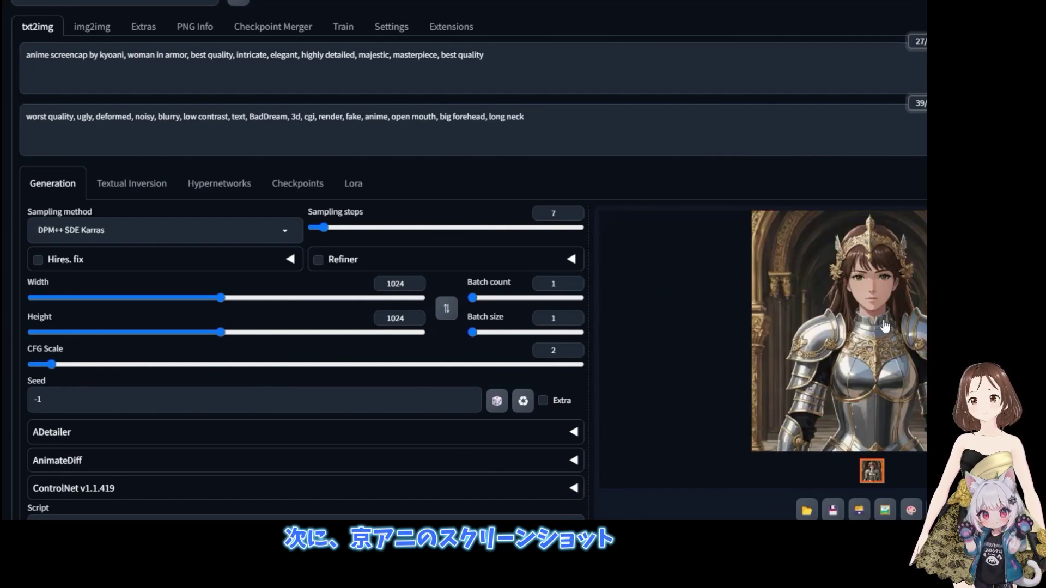
left_click(880, 323)
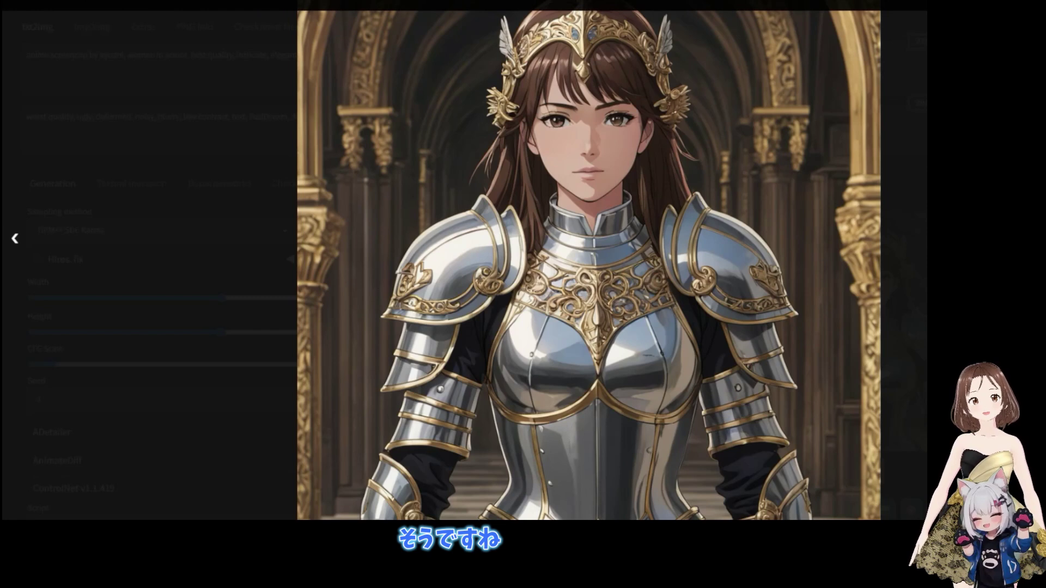
key("Escape")
Step: Replace "woman in armor" in the prompt with "girl in school uniform", generate the image, and view it enlarged
left_click_drag(129, 54, 186, 55)
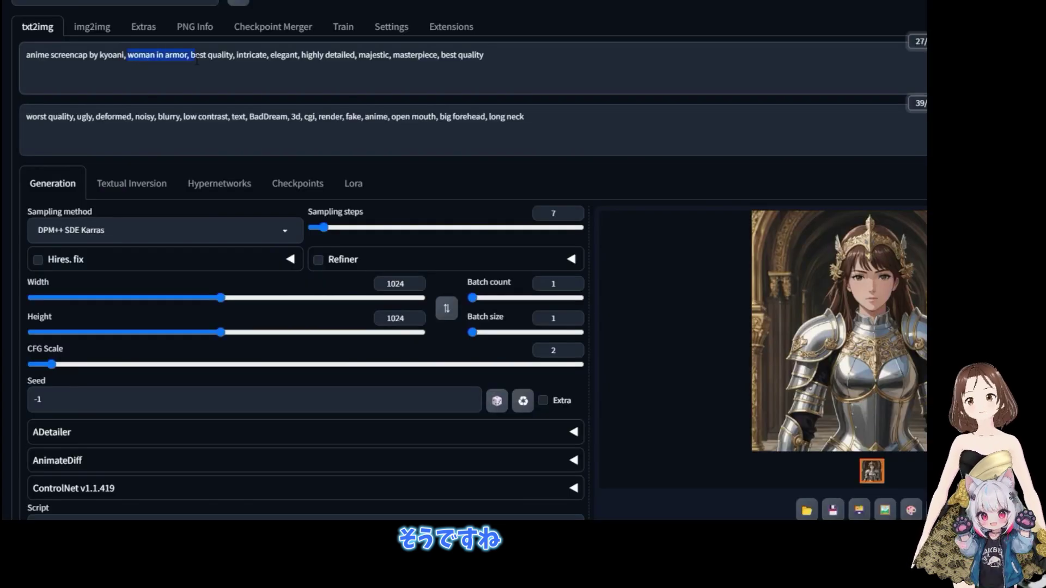
type("girl in school uniform")
key("ctrl+Return")
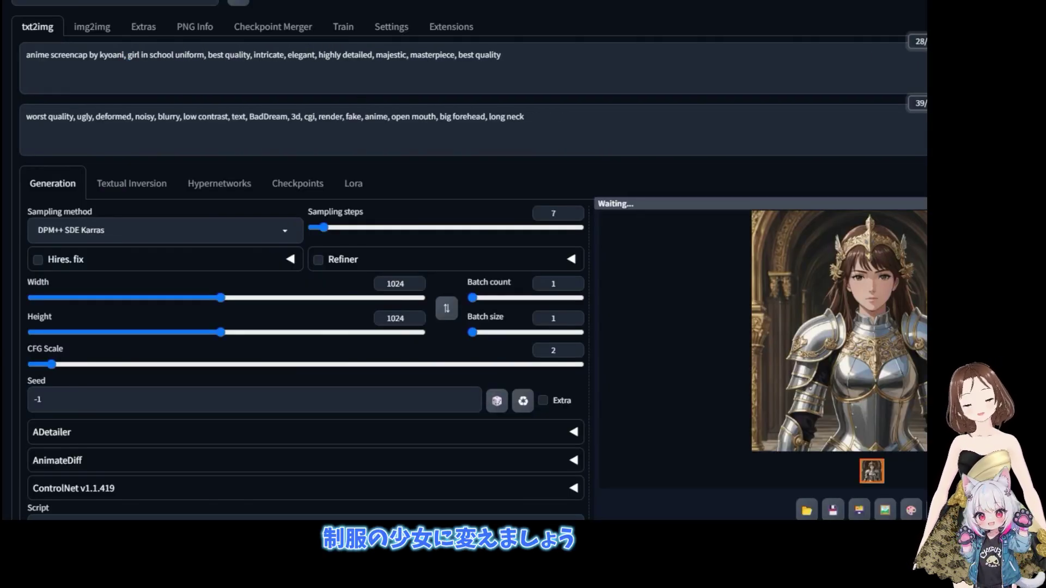
left_click(839, 327)
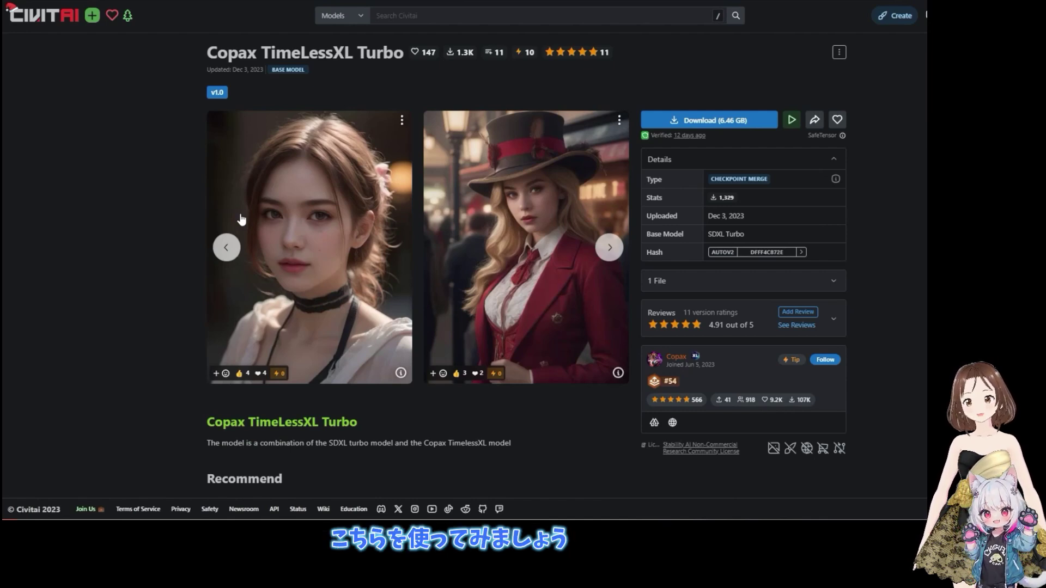
Step: On the Copax TimeLessXL Turbo page in Civitai, expand the full description to read the recommended settings
scroll(241, 219, "down", 2)
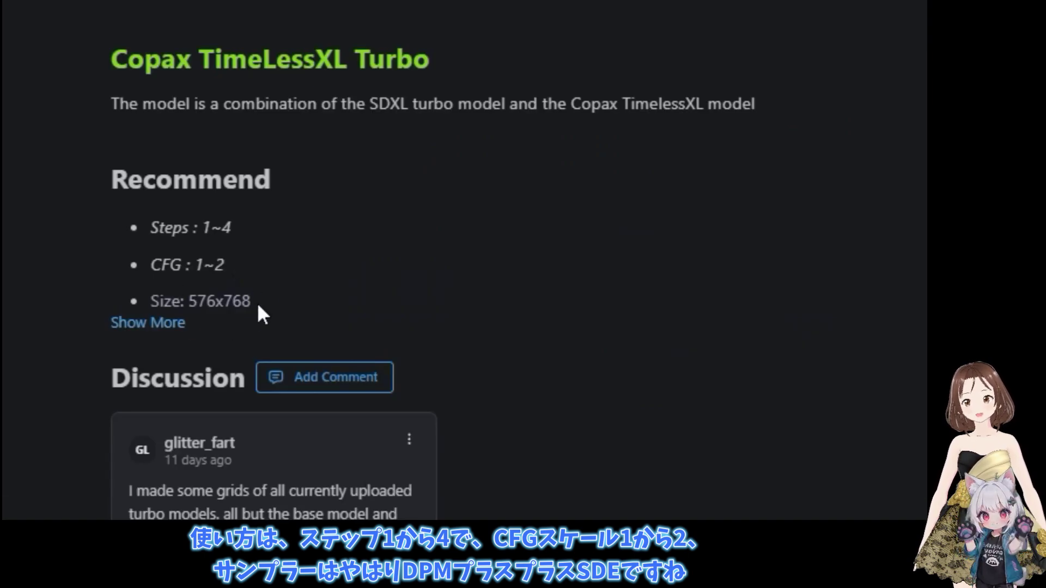
left_click(148, 323)
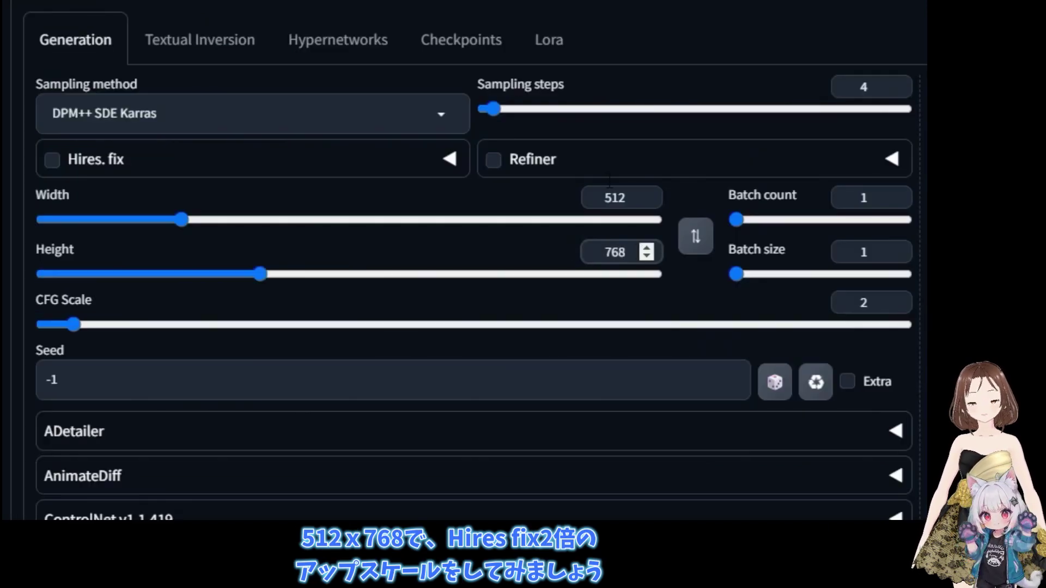
Step: Back in Stable Diffusion WebUI, expand the Hires. fix settings, generate the Eurasian girl image at 512x768, and view it enlarged
left_click(234, 161)
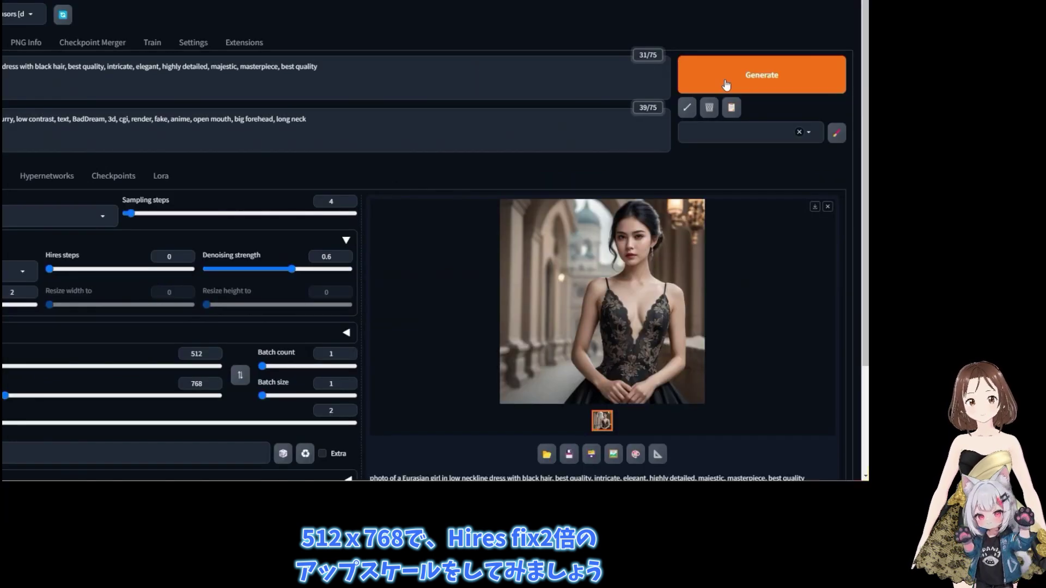
left_click(725, 79)
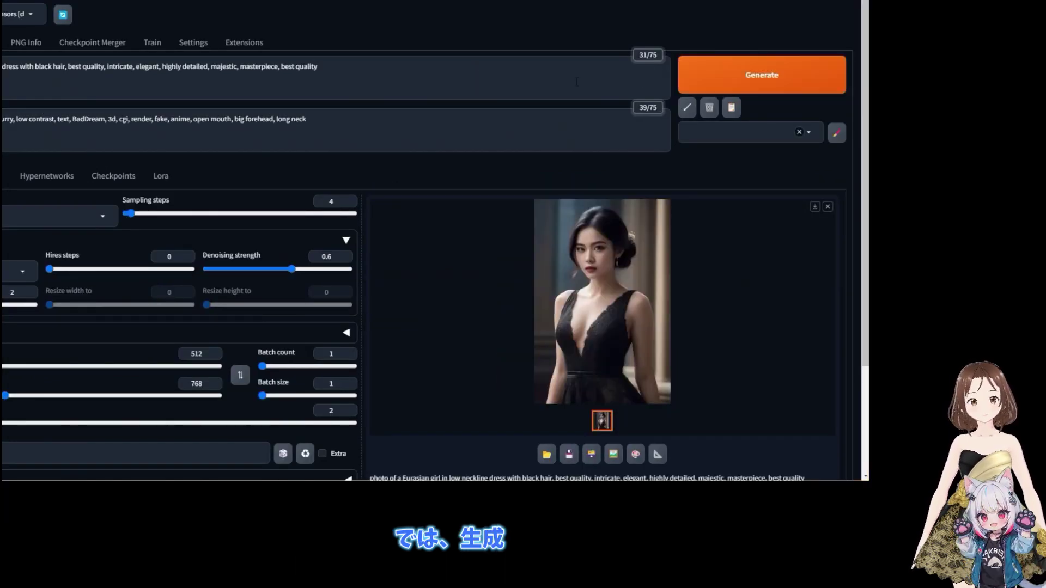
left_click(603, 312)
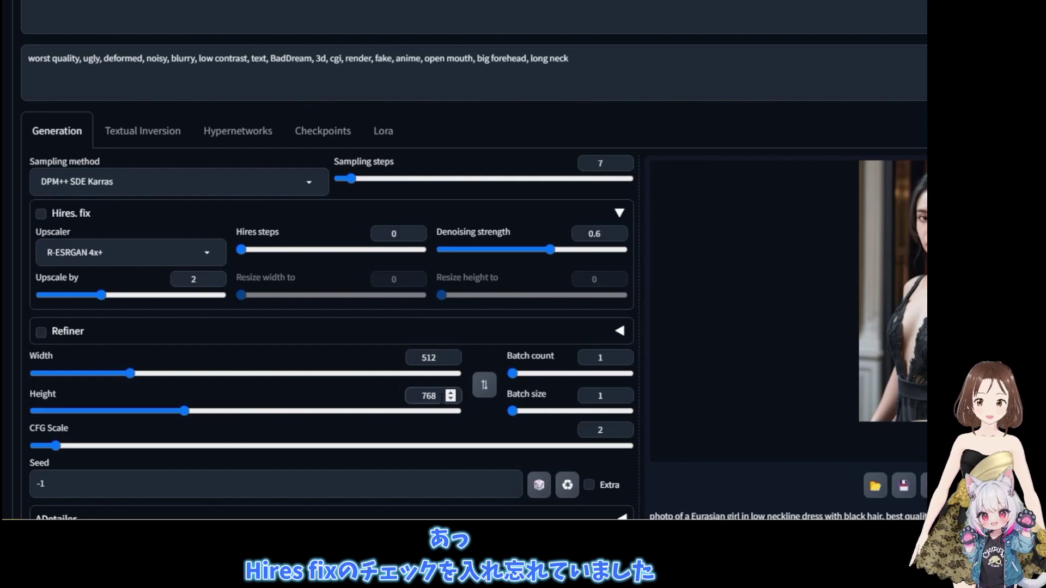
Step: Enable Hires. fix for the 512x768 image and set the sampling steps to 4
left_click(72, 216)
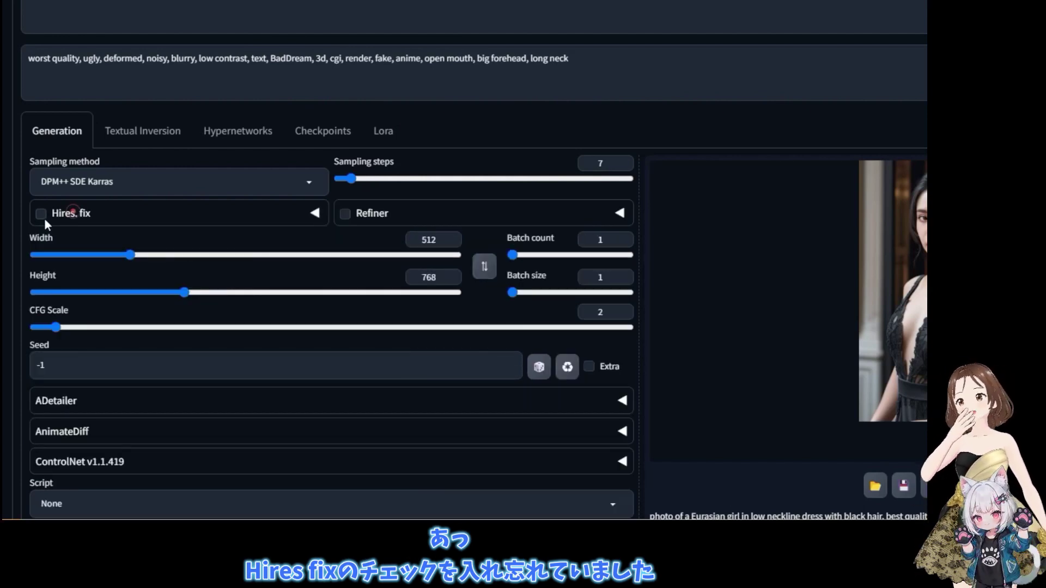
left_click(42, 214)
left_click(314, 214)
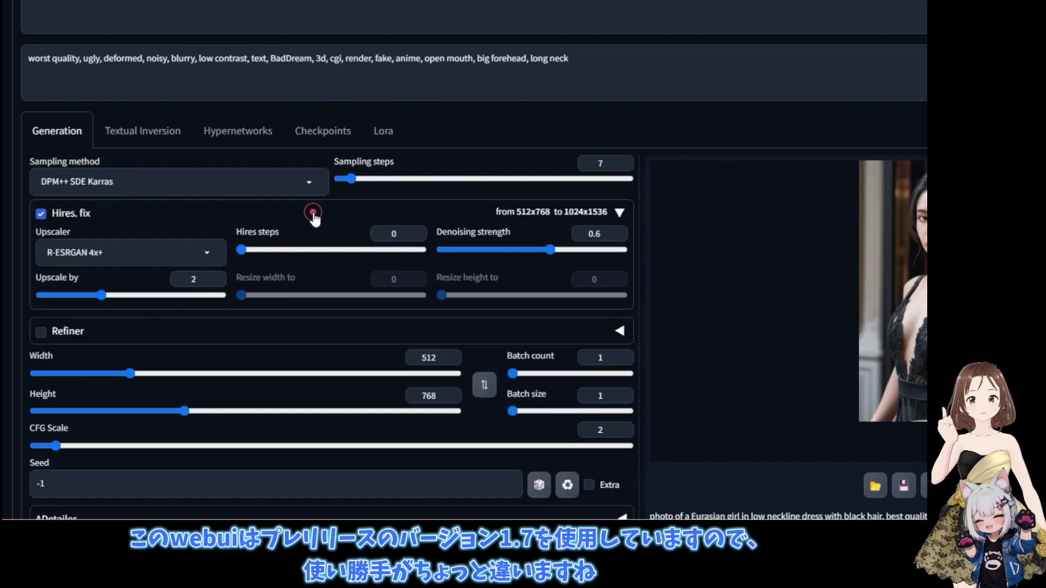
left_click(598, 163)
key("BackSpace")
type("4")
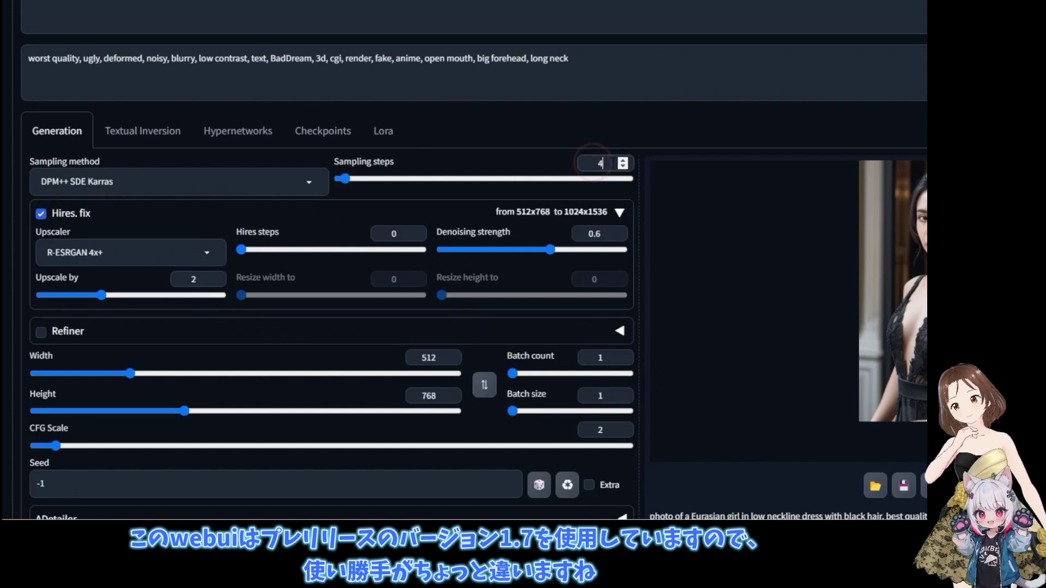
left_click(638, 124)
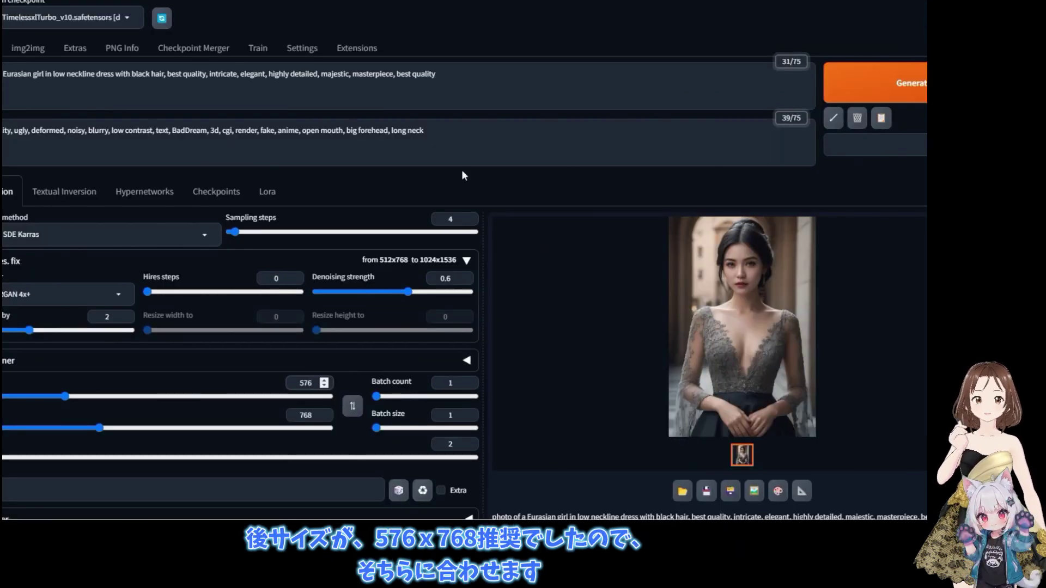
Step: Apply the 576 width with the 768 height, generate the image with Hires. fix, and view it enlarged
left_click(472, 181)
left_click(920, 74)
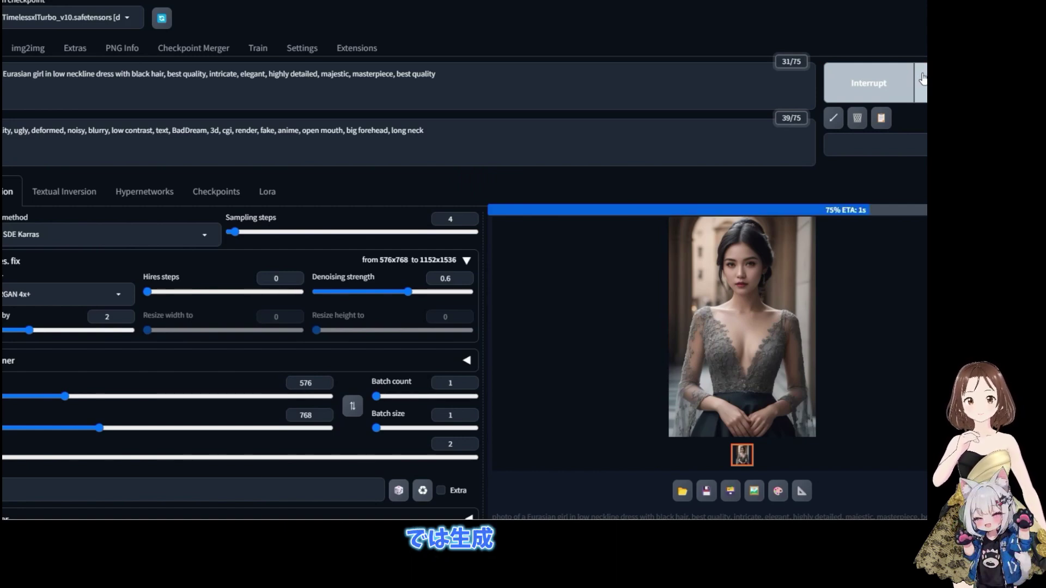
left_click(767, 326)
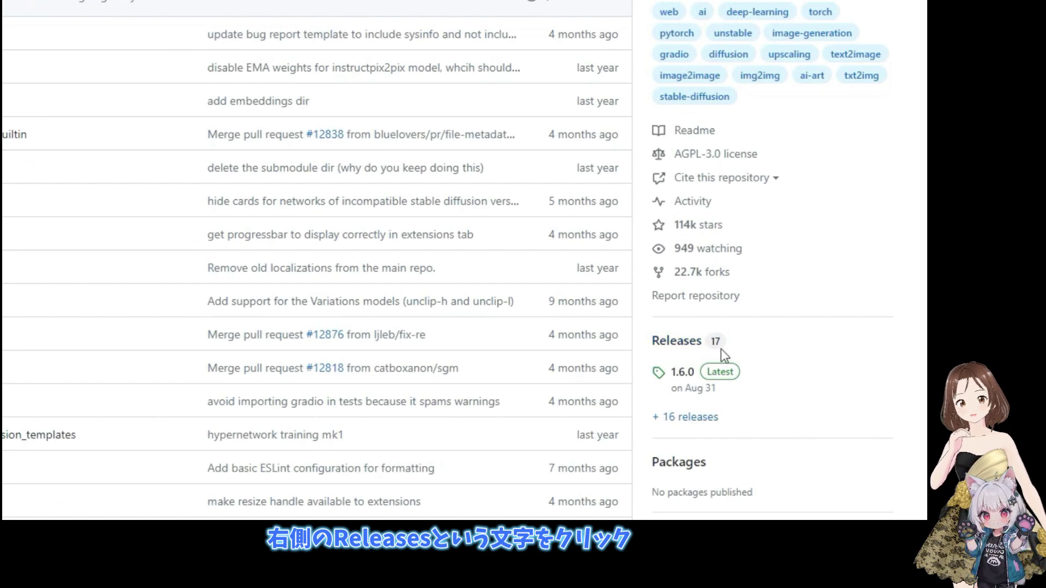
Step: On the WebUI's GitHub repository, open the releases and follow the 1.7.0-RC usage wiki link to read the instructions
left_click(684, 344)
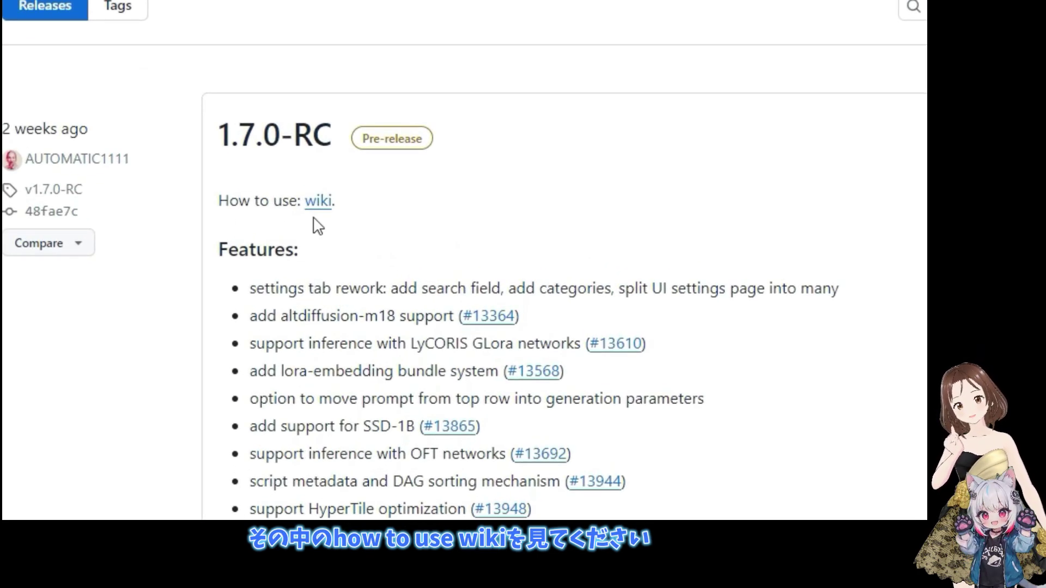
left_click(325, 203)
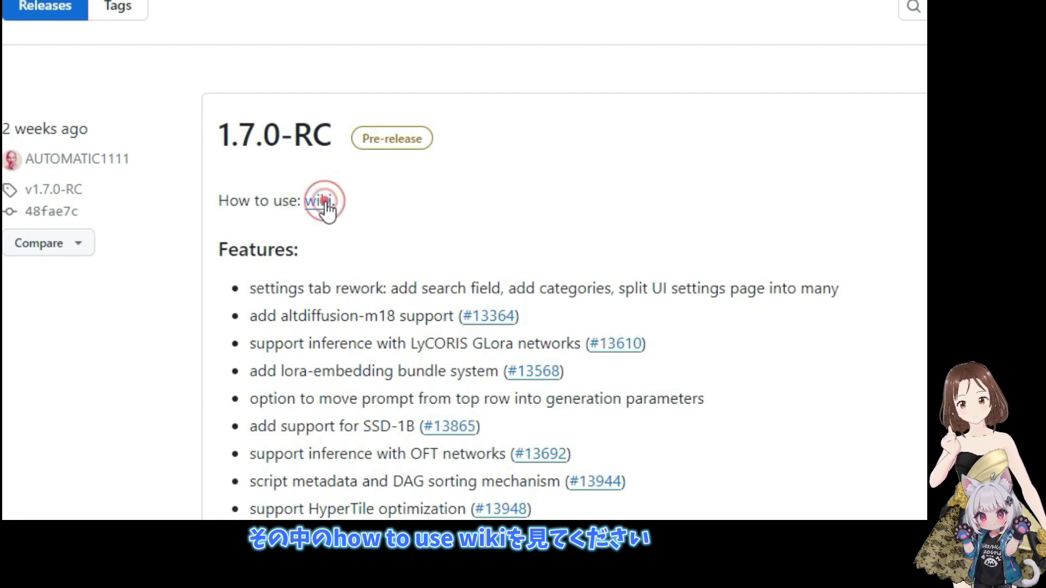
scroll(348, 266, "down", 1)
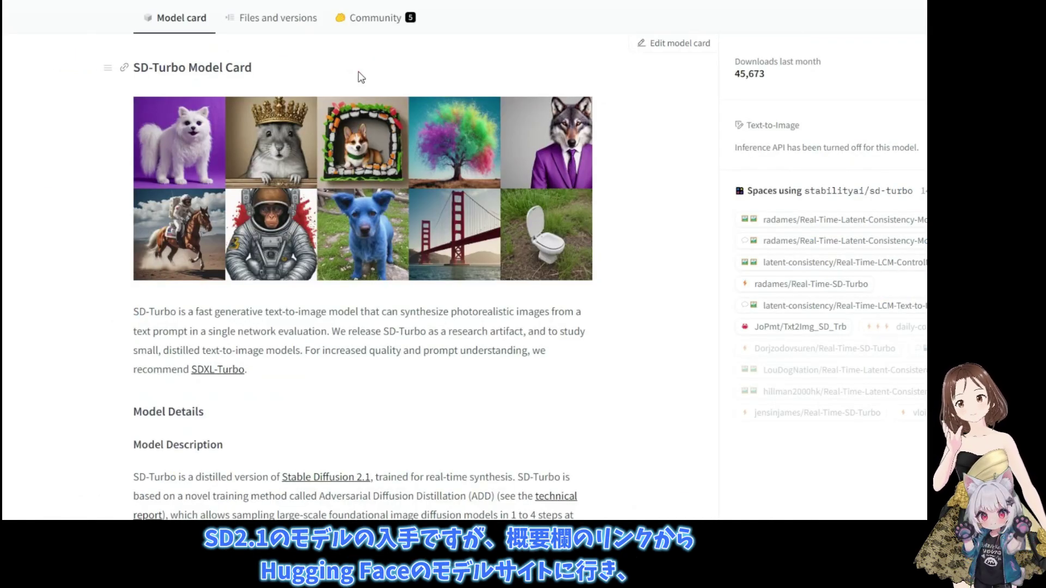
Step: On the Hugging Face sd-turbo page, open the repository's file list and look for sd_turbo.safetensors
left_click(256, 19)
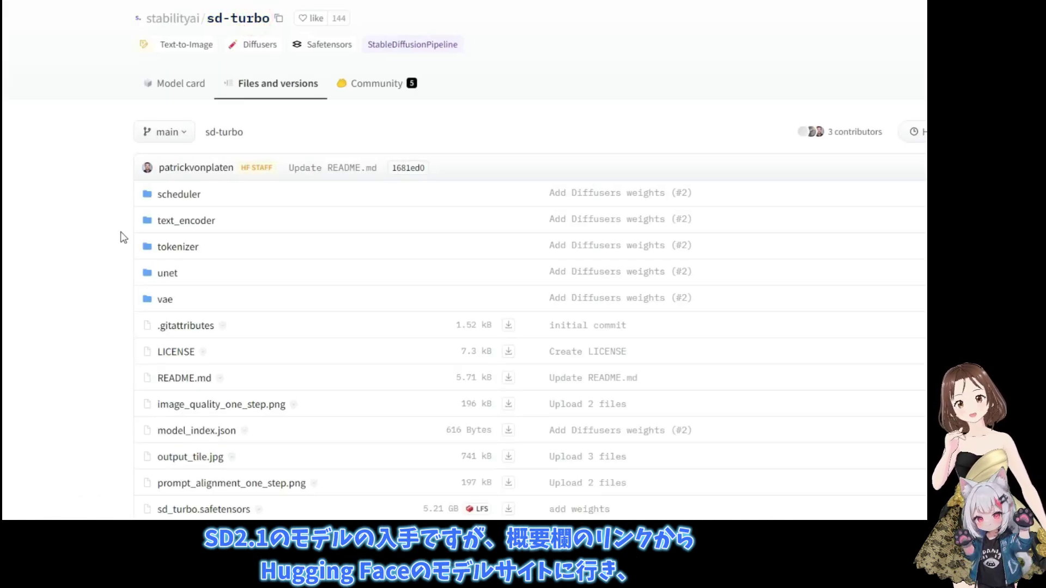
scroll(117, 235, "down", 1)
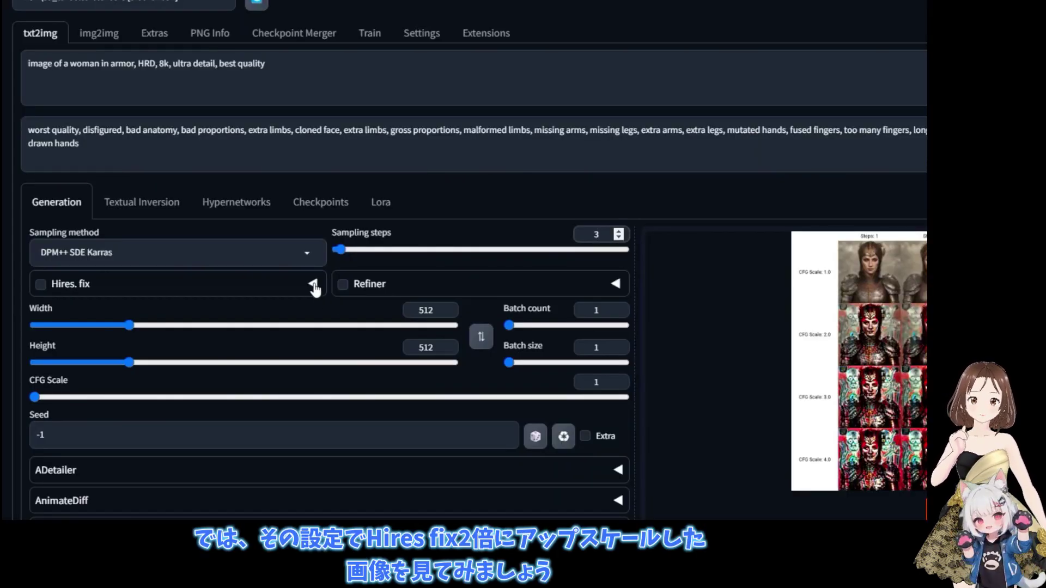
Step: Turn on Hires. fix for the 512x512 image and set its upscale factor to 2
left_click(312, 282)
double_click(178, 354)
type("2")
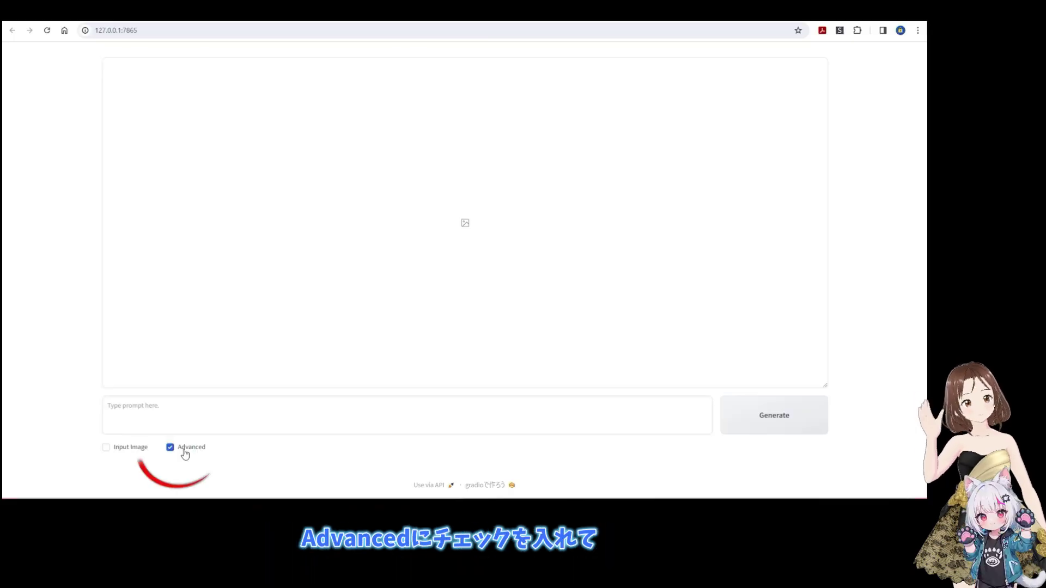
Step: In Fooocus, show the advanced settings and choose dreamshaperXL_turboDpmppSDE.safetensors as the base model
left_click(166, 447)
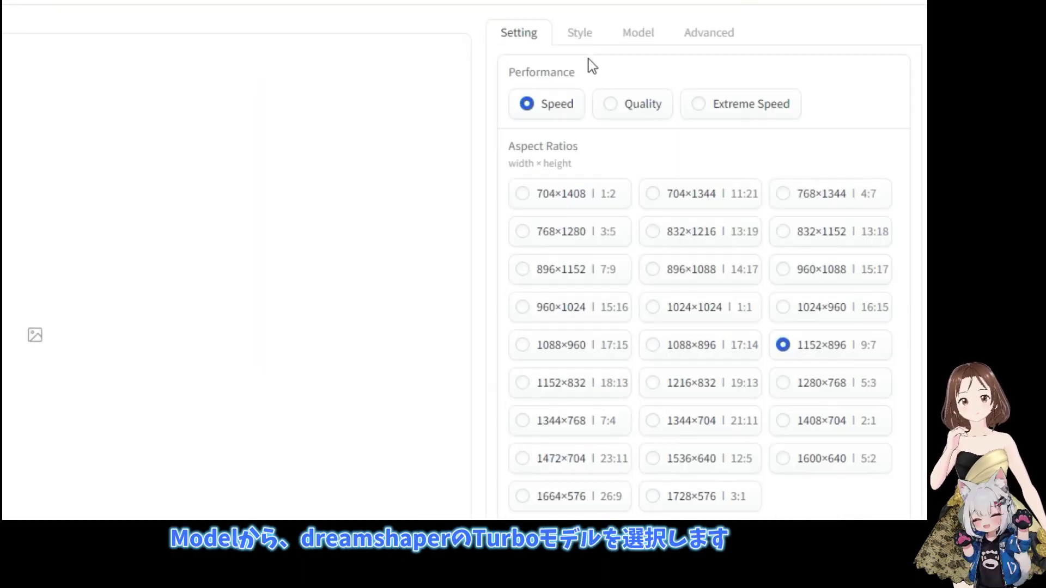
left_click(640, 35)
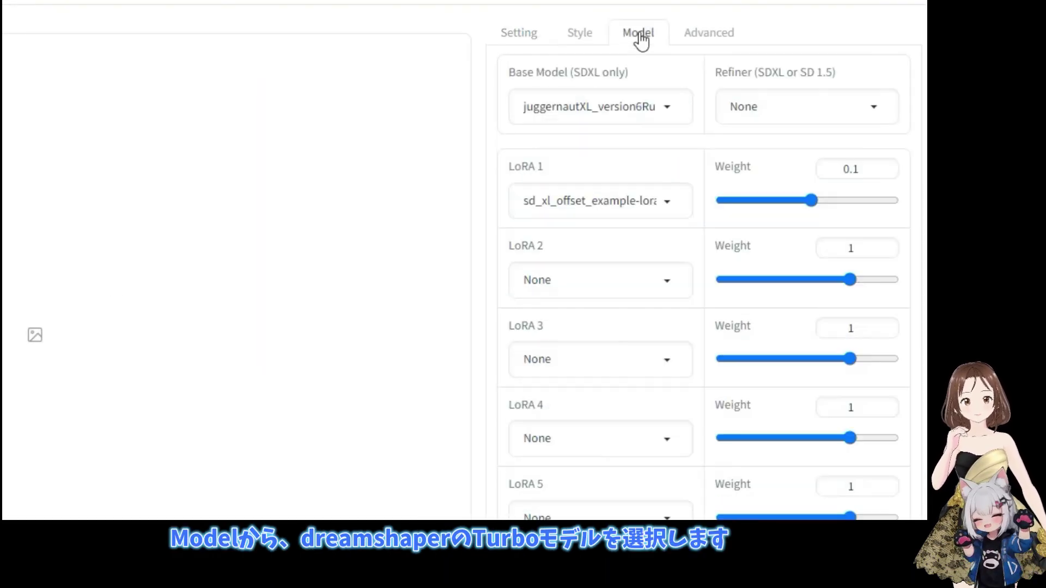
left_click(672, 104)
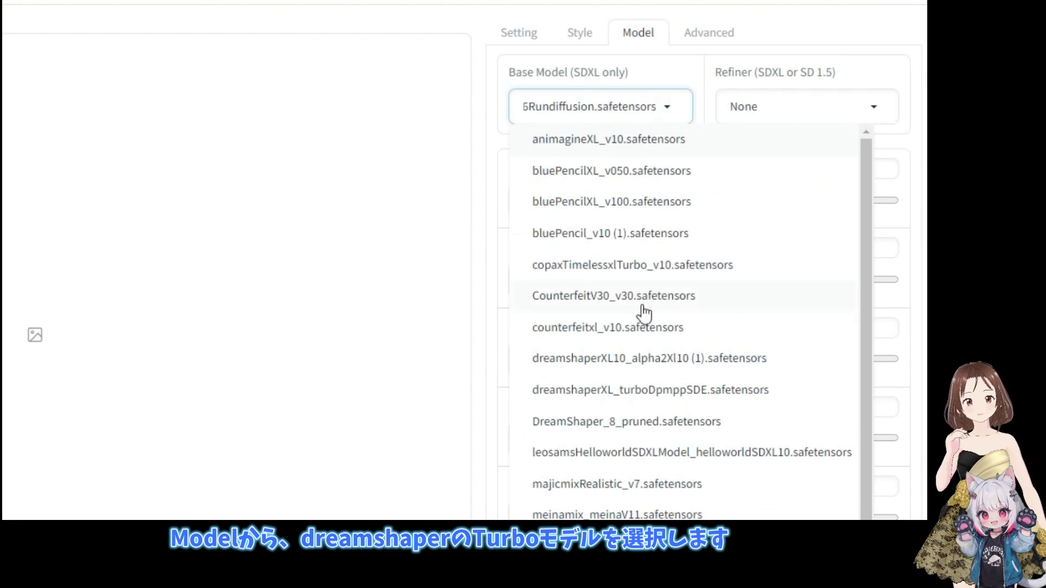
left_click(691, 392)
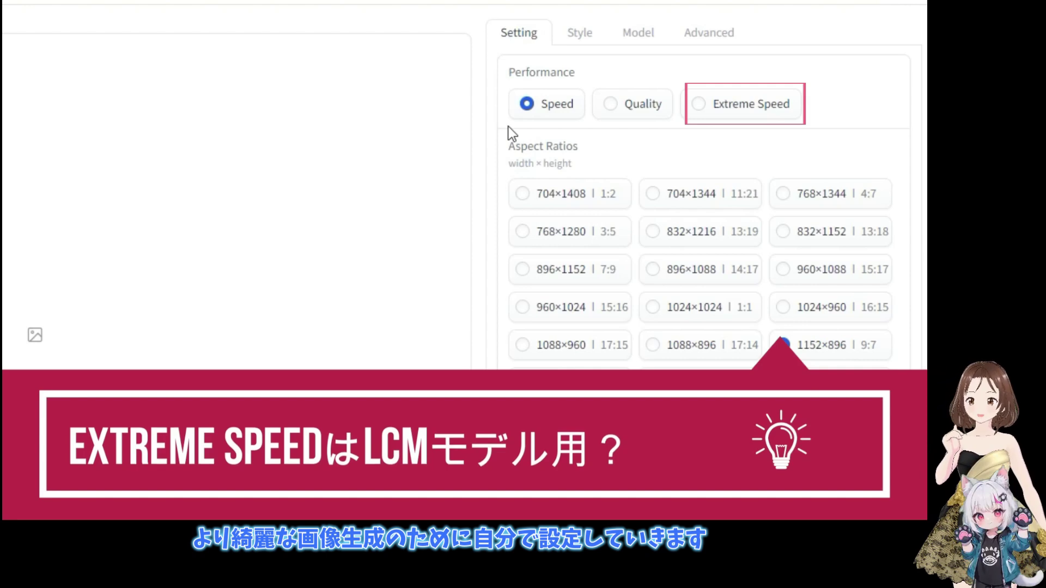
Step: Set the Guidance Scale to 2 in the advanced options
left_click(636, 511)
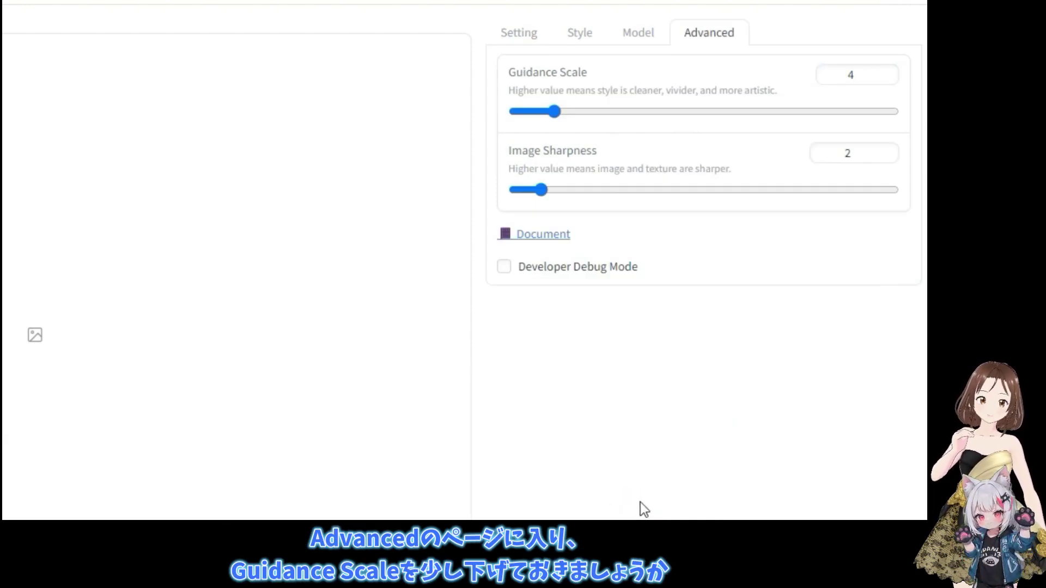
double_click(846, 74)
type("2")
left_click(580, 360)
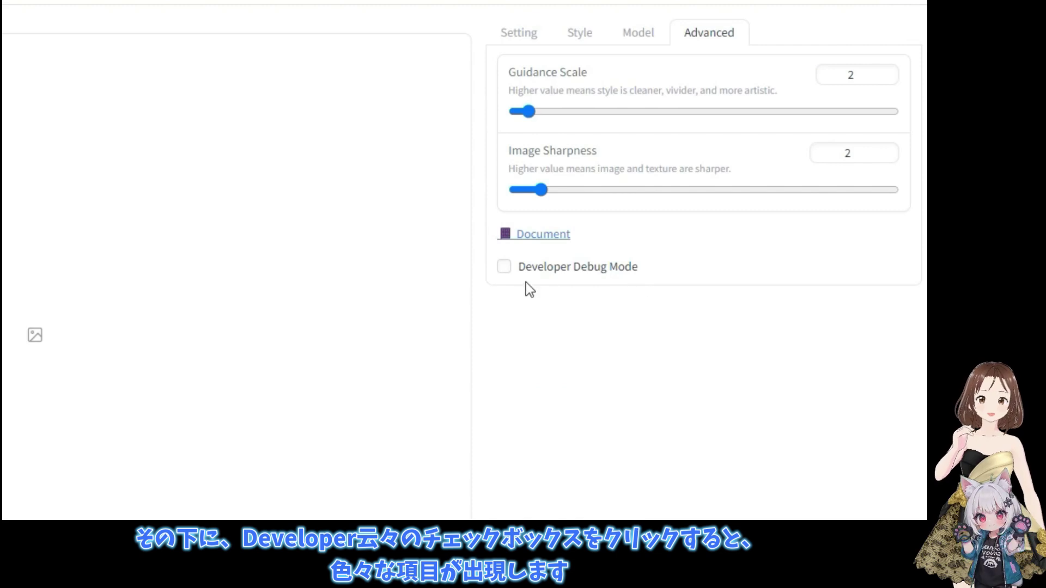
Step: Enable Developer Debug Mode and set CFG Mimicking from TSNR to 2
left_click(503, 266)
scroll(547, 321, "down", 6)
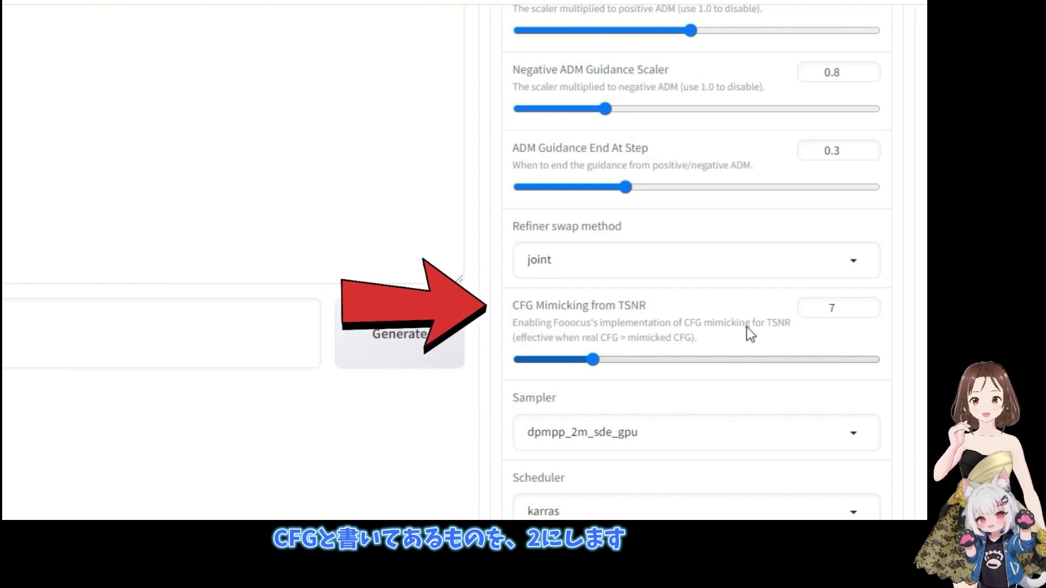
double_click(829, 307)
type("2")
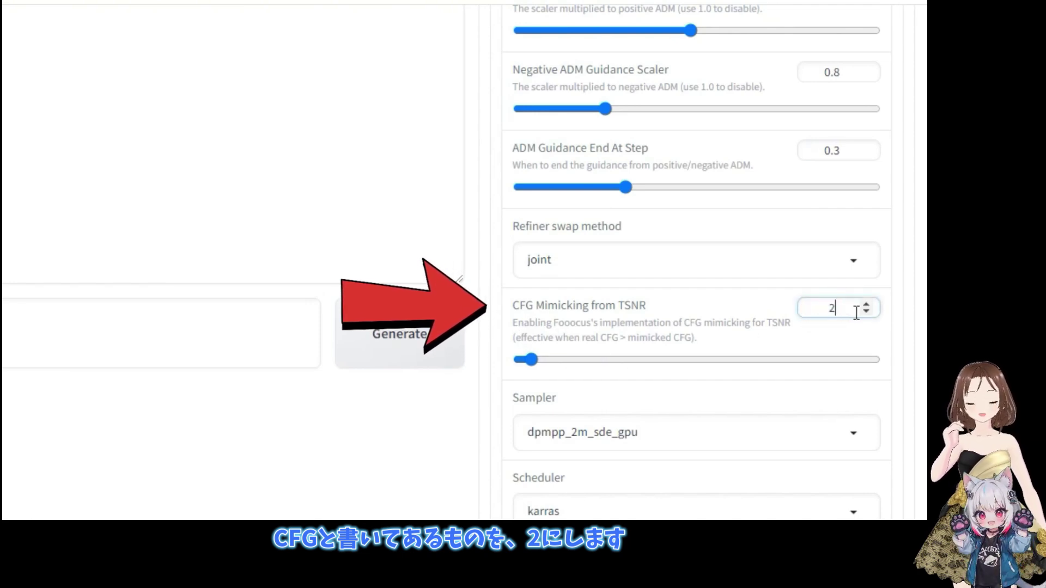
Step: Choose dpmpp_sde as the sampler in the developer debug settings
scroll(769, 300, "down", 4)
left_click(856, 236)
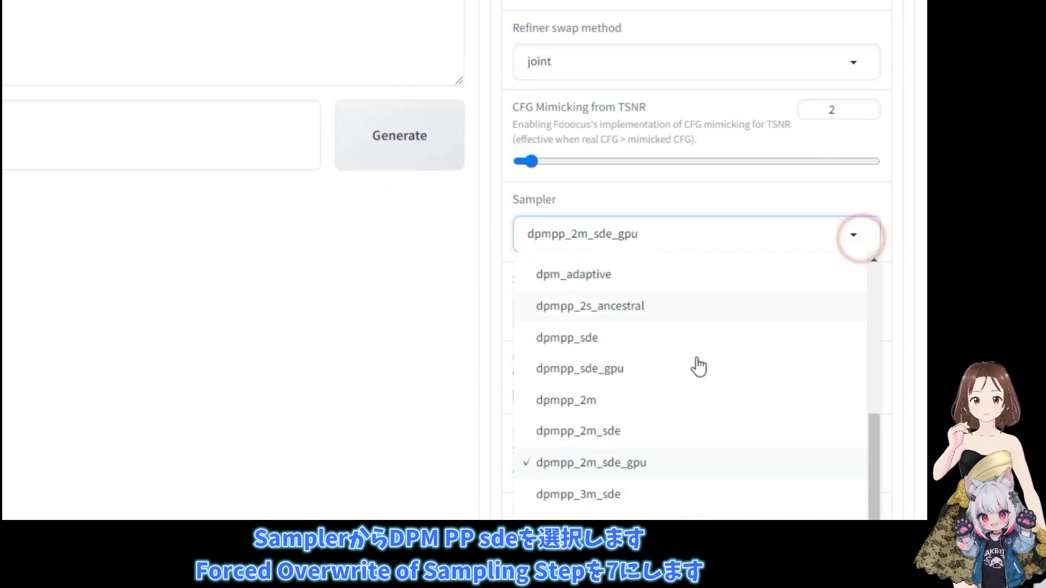
left_click(583, 333)
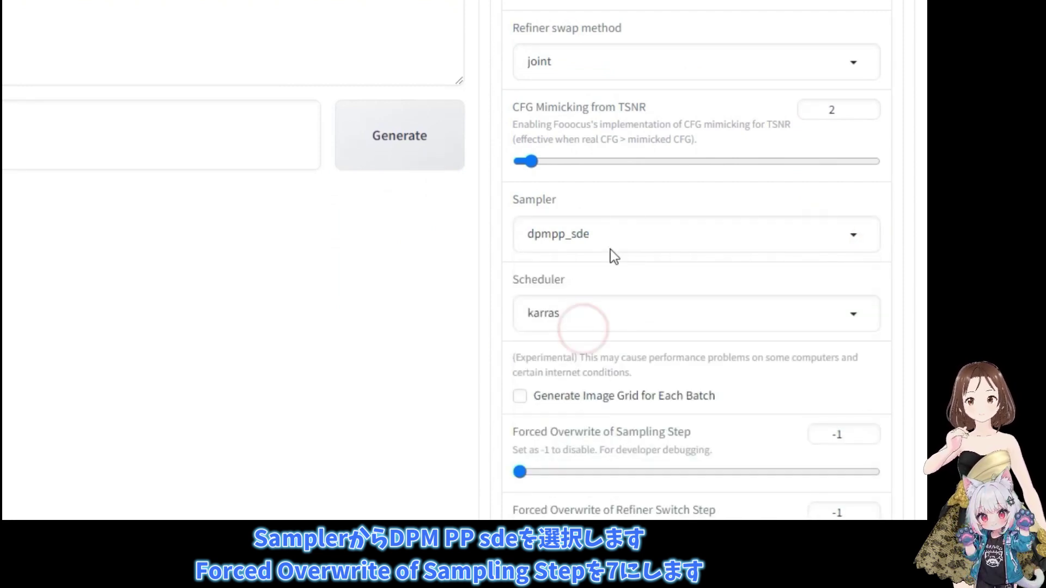
Step: Set Forced Overwrite of Sampling Step to 7 and generate two 1152×896 images of an armored woman with a sword before a medieval European castle
scroll(610, 249, "down", 3)
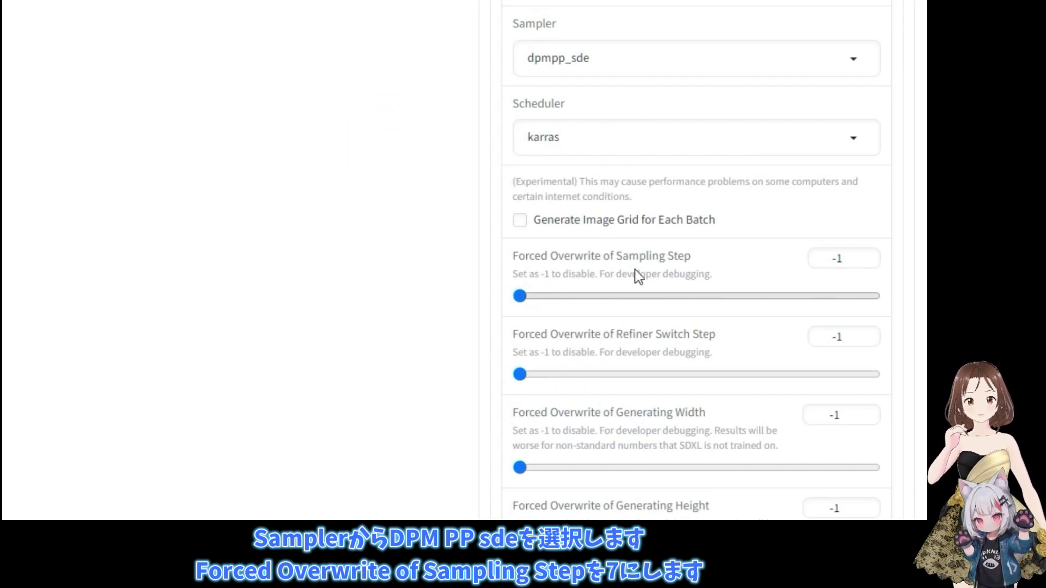
double_click(832, 257)
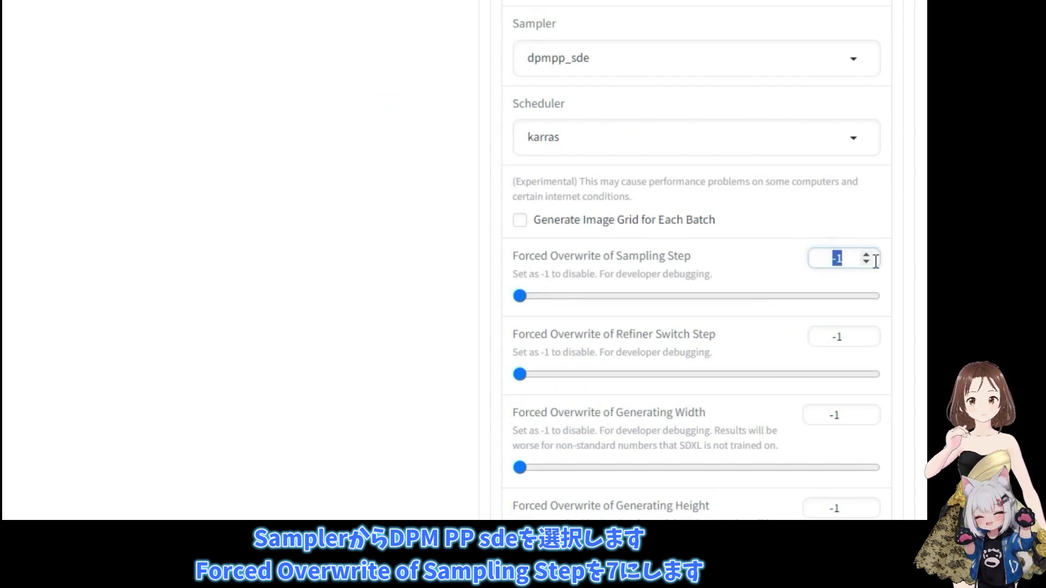
type("7")
left_click(1000, 321)
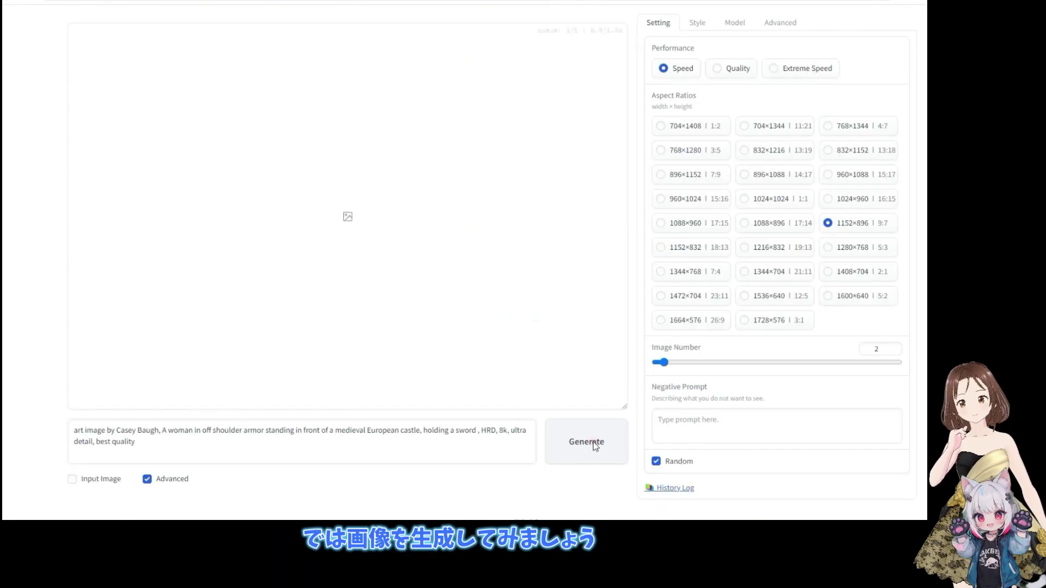
left_click(584, 441)
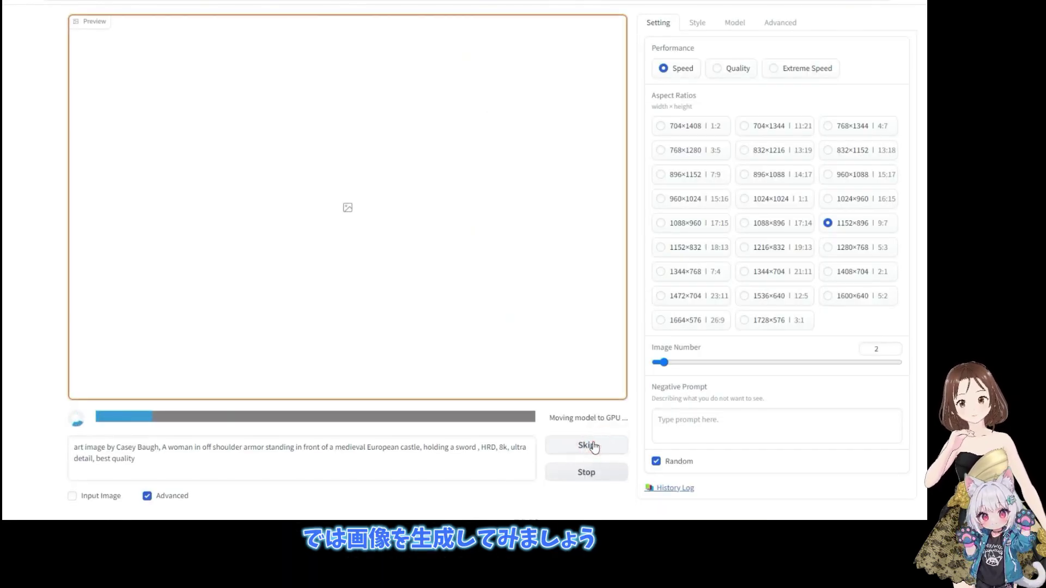